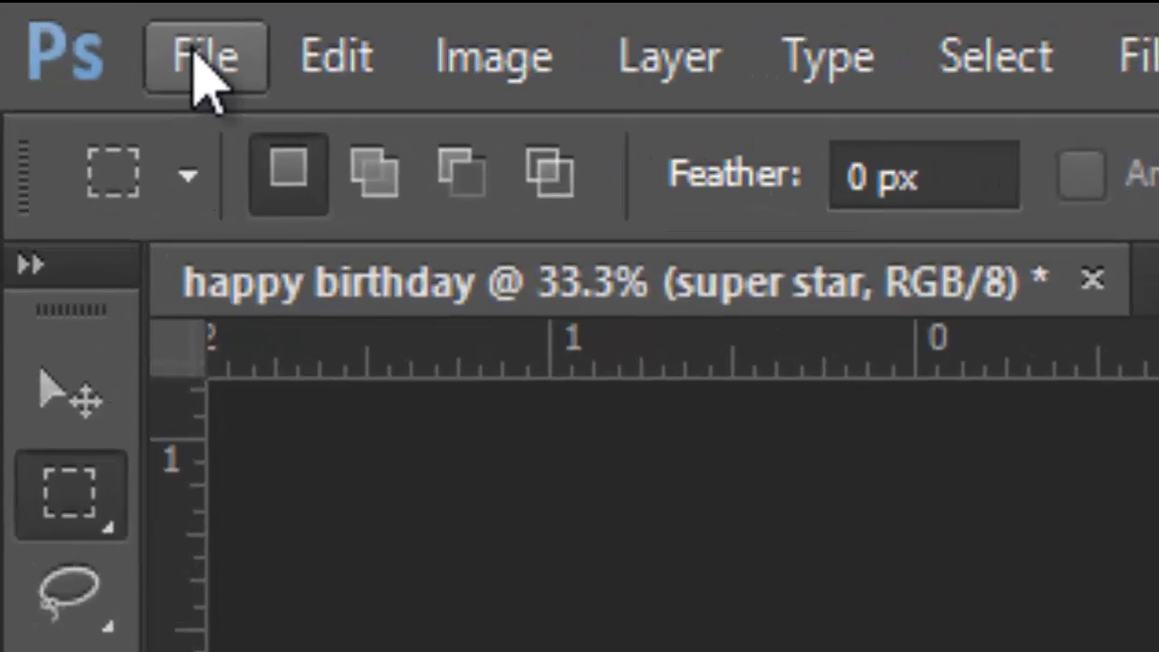
Create a 1920×1080 document named 'happy birthday' and drag the wallpaper photo from Explorer into it
{"action": "left_click", "coordinate": [47, 26]}
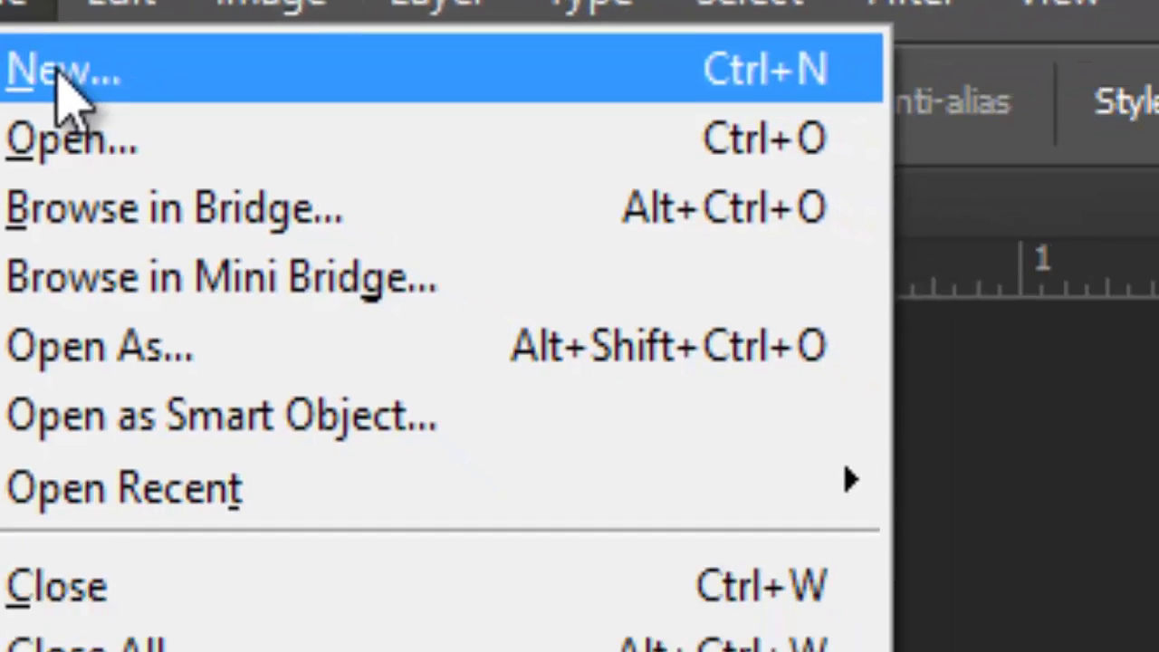
{"action": "left_click", "coordinate": [317, 160]}
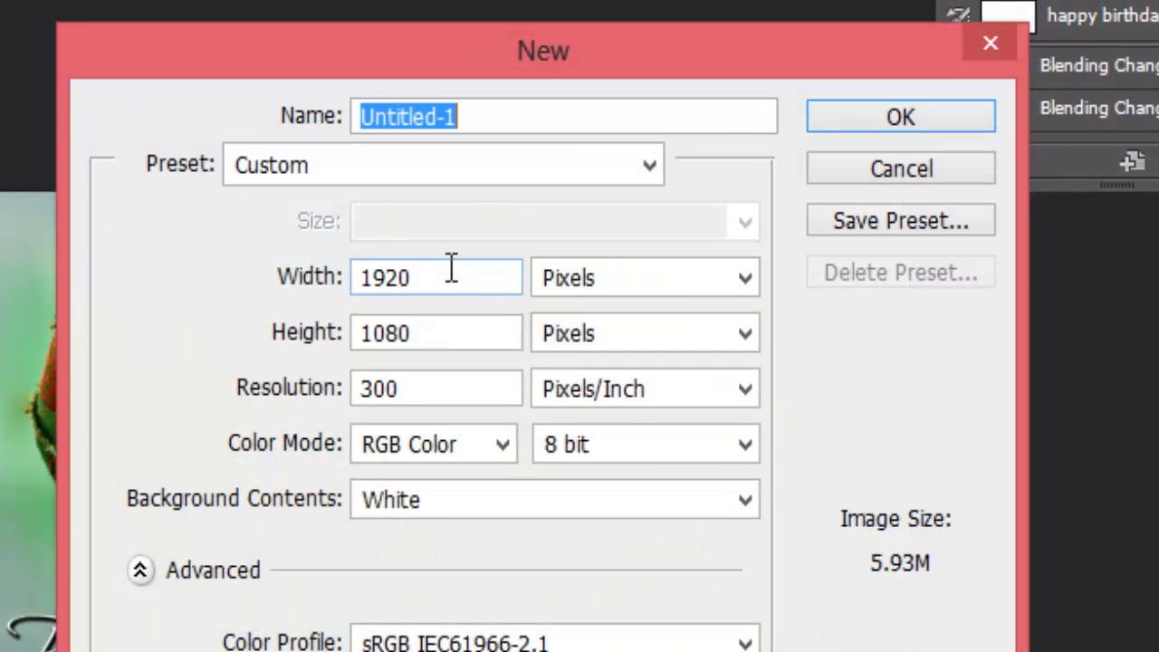
{"action": "type", "text": "happy birthday"}
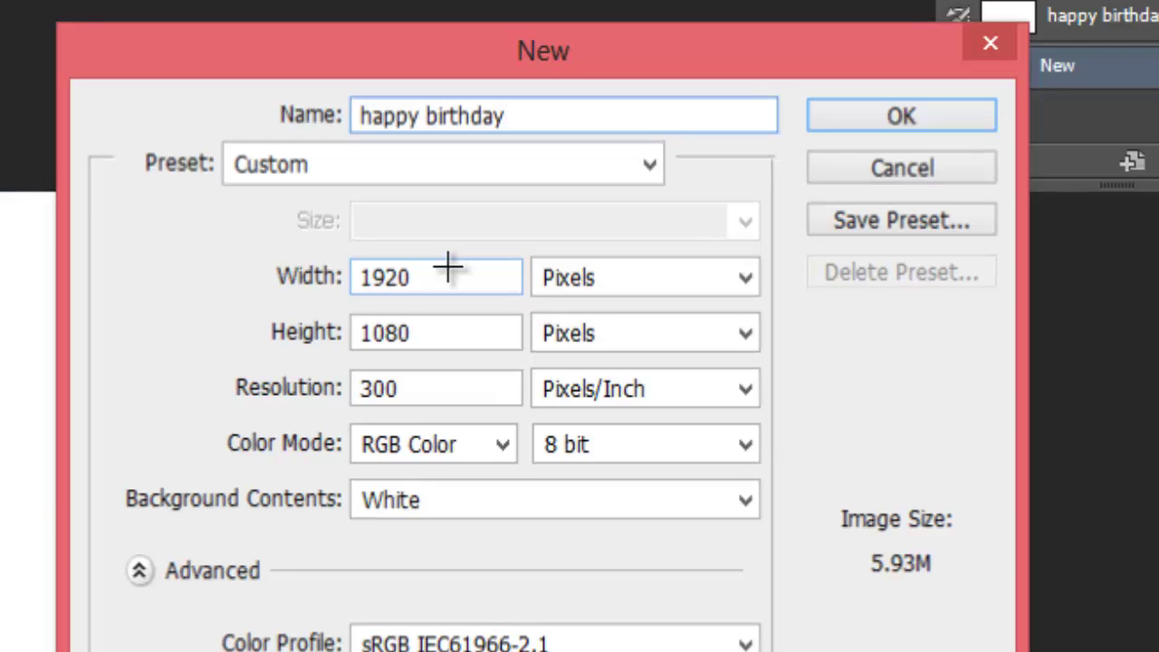
{"action": "key", "text": "Return"}
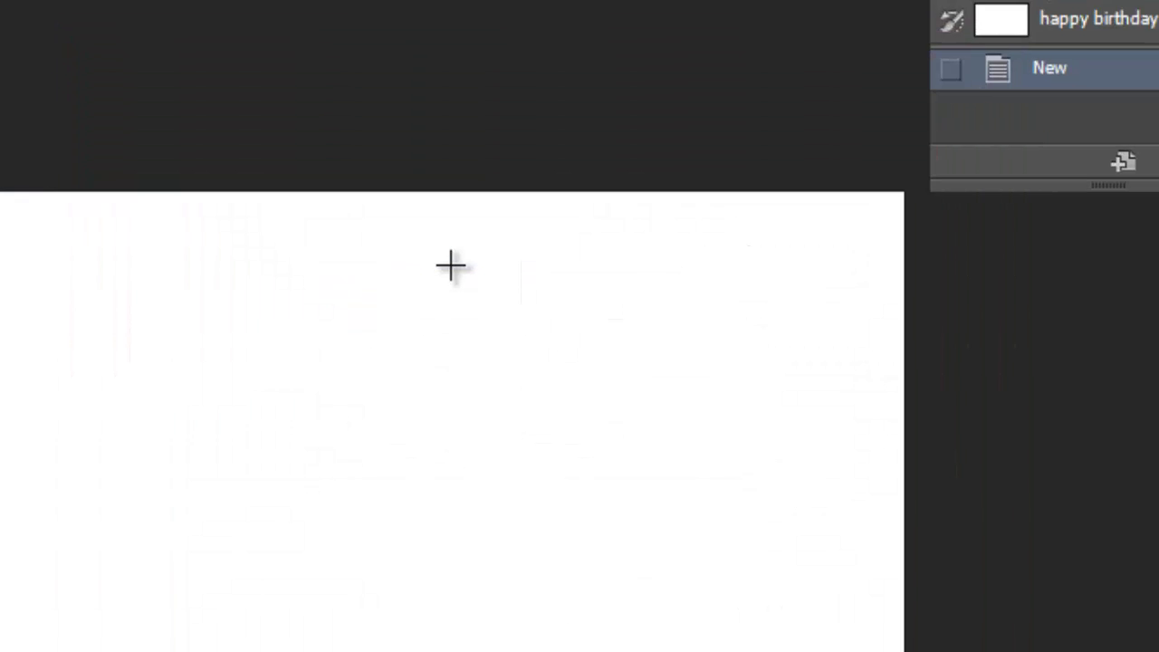
{"action": "key", "text": "alt+Tab"}
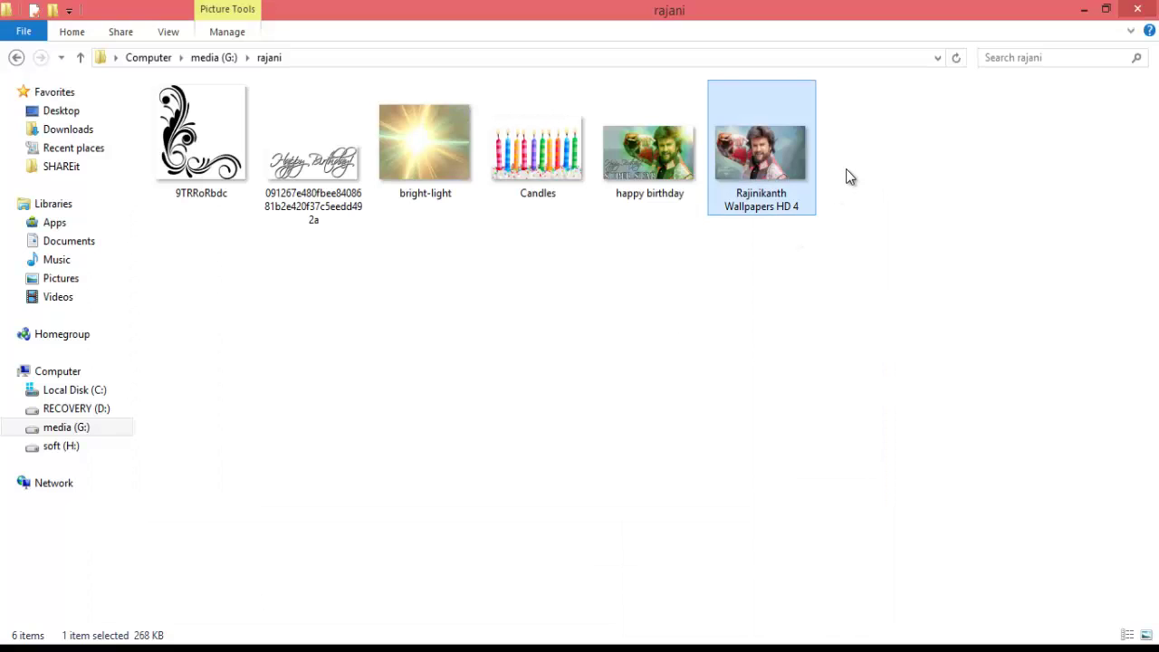
{"action": "left_click_drag", "start_coordinate": [776, 158], "coordinate": [534, 358]}
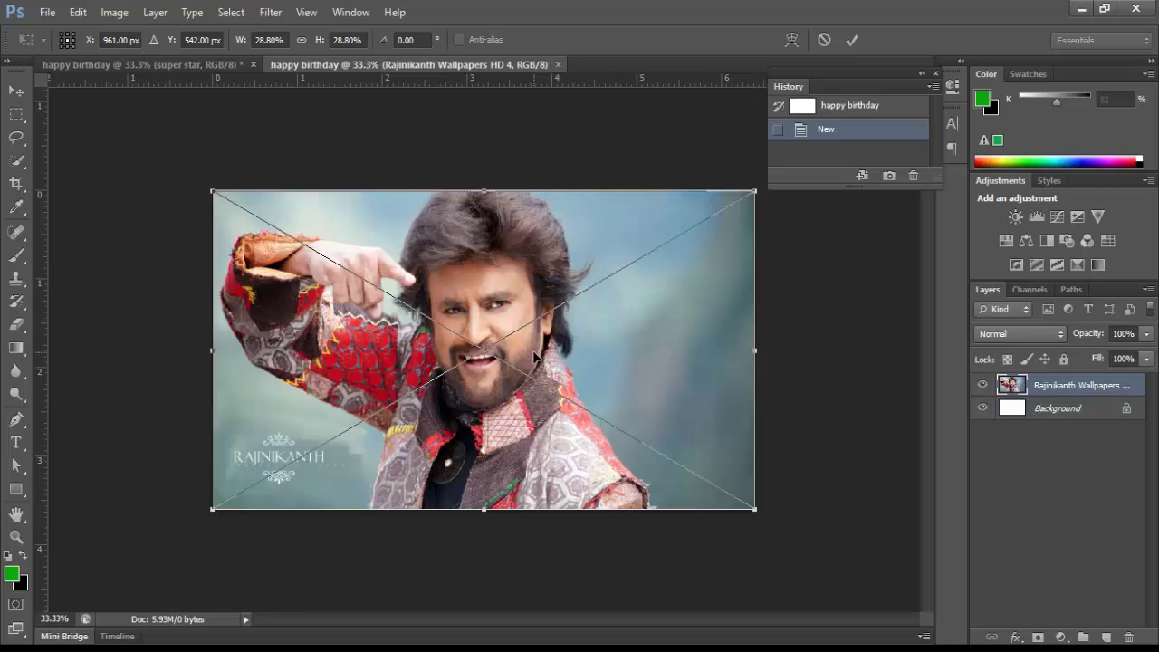
Shift the wallpaper photo right to leave a white strip, commit it, and rasterize its layer
{"action": "left_click_drag", "start_coordinate": [657, 364], "coordinate": [747, 368]}
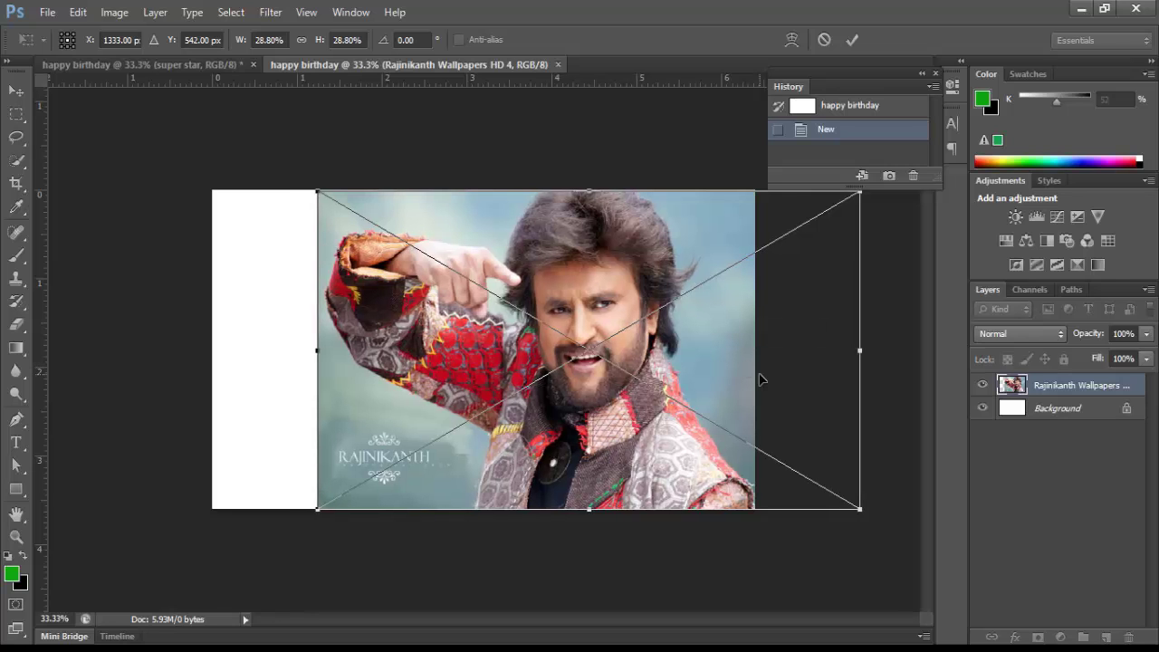
{"action": "key", "text": "Return"}
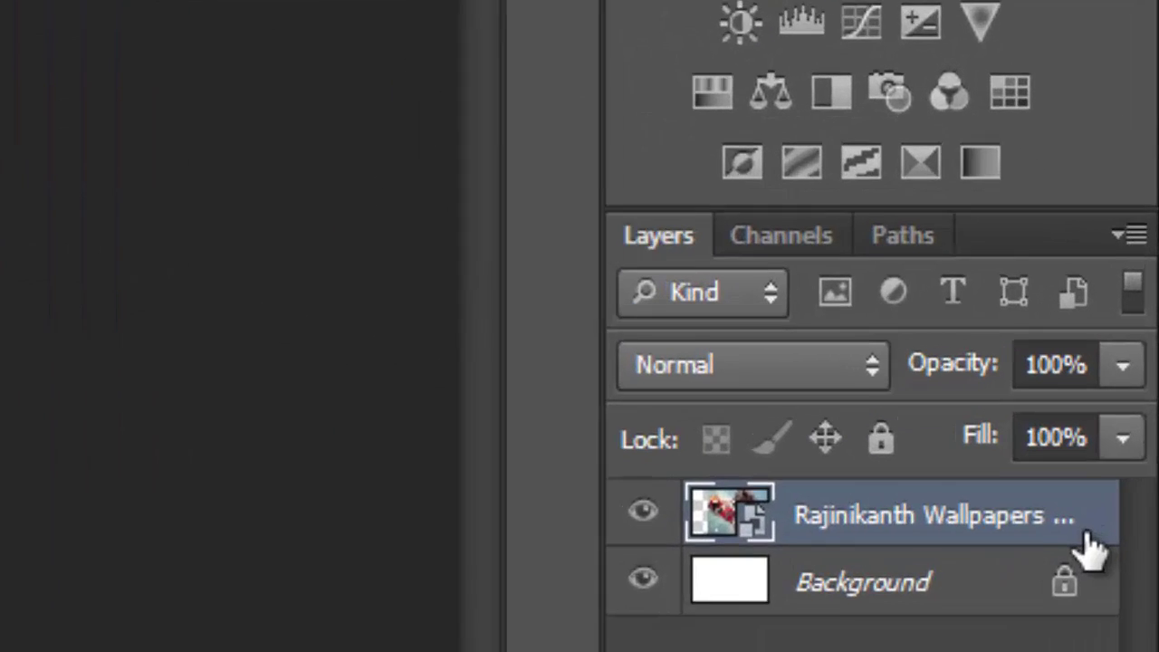
{"action": "right_click", "coordinate": [1129, 392]}
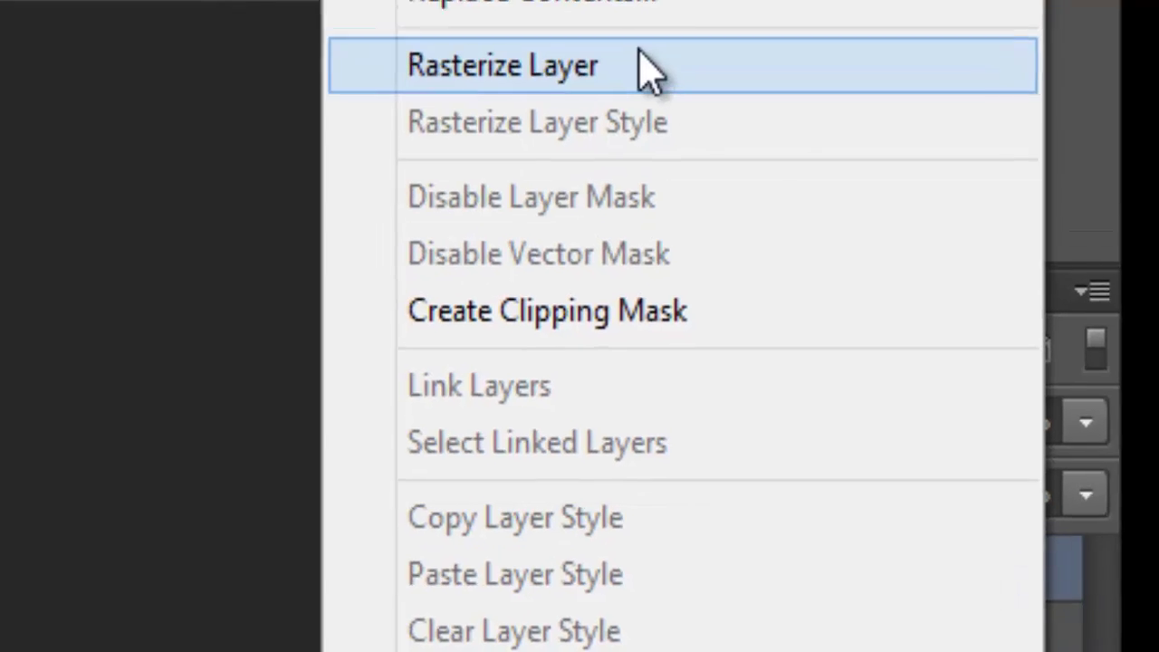
{"action": "left_click", "coordinate": [649, 69]}
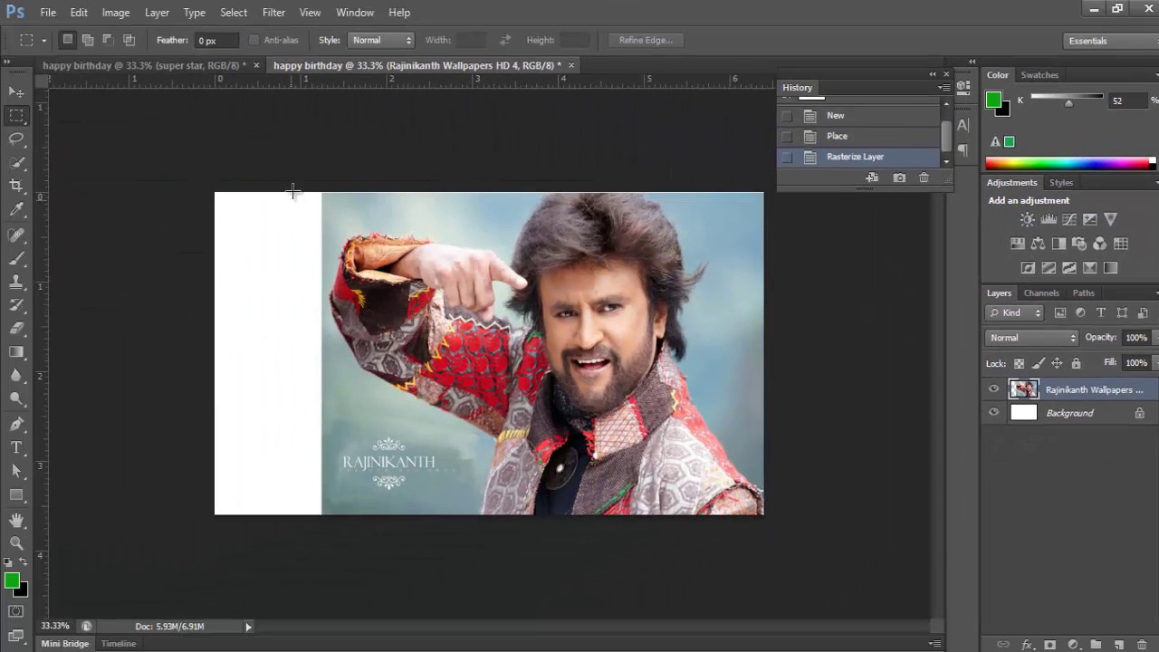
Stretch a thin strip of the photo's left background across the white gap to the canvas edges
{"action": "left_click_drag", "start_coordinate": [317, 188], "coordinate": [323, 562]}
{"action": "left_click_drag", "start_coordinate": [324, 493], "coordinate": [320, 490]}
{"action": "key", "text": "ctrl+t"}
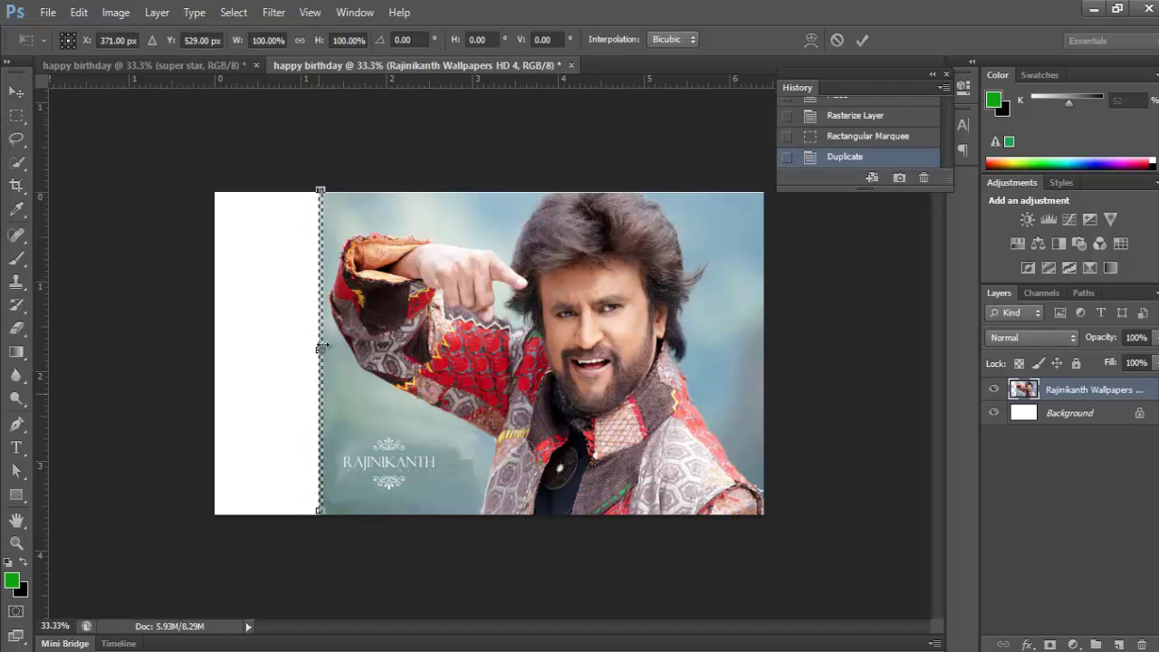
{"action": "left_click_drag", "start_coordinate": [315, 350], "coordinate": [201, 365]}
{"action": "mouse_move", "coordinate": [262, 397]}
{"action": "left_mouse_down"}
{"action": "mouse_move", "coordinate": [262, 417]}
{"action": "mouse_move", "coordinate": [262, 407]}
{"action": "left_mouse_up"}
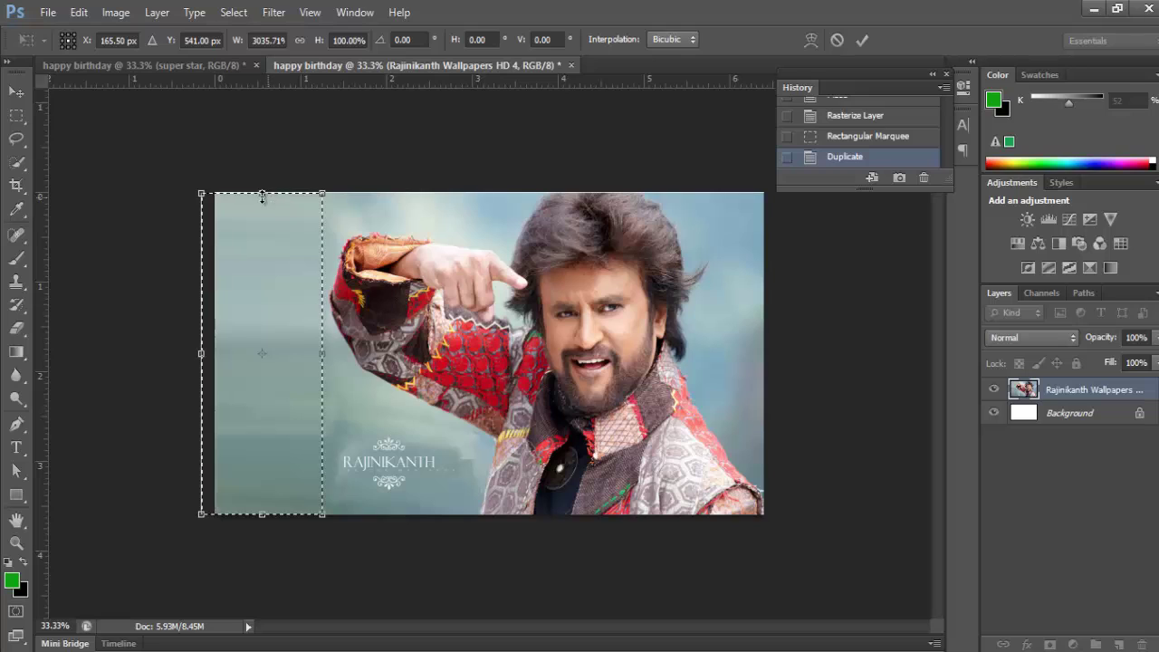
{"action": "left_click_drag", "start_coordinate": [262, 193], "coordinate": [262, 185]}
{"action": "key", "text": "Return"}
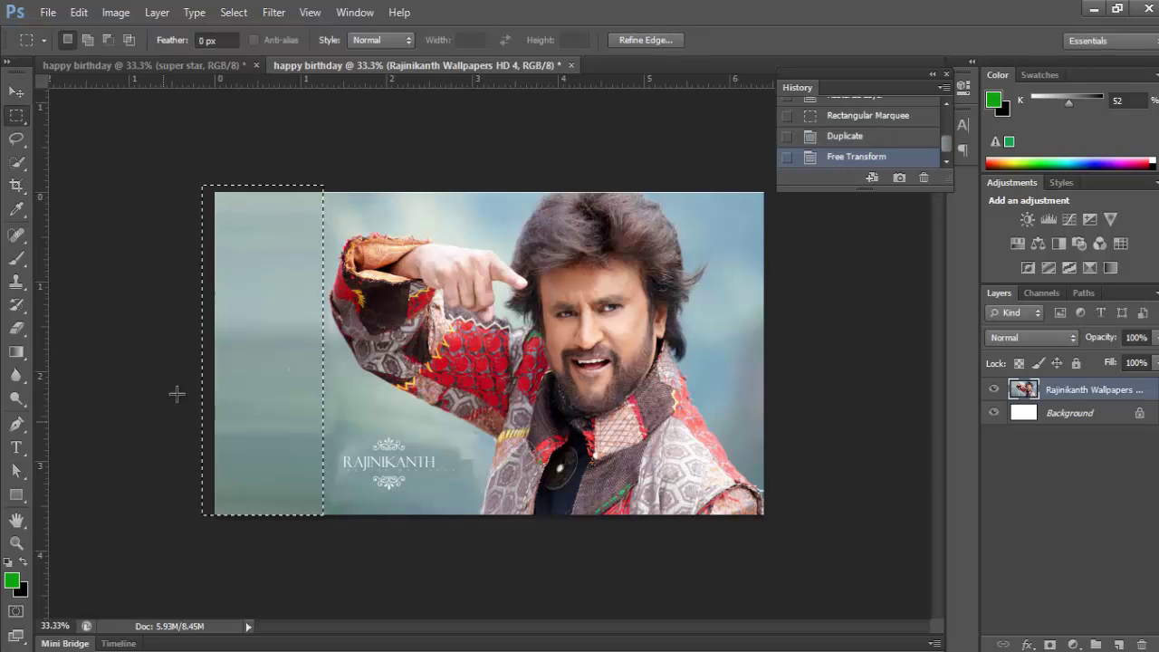
{"action": "left_click", "coordinate": [409, 426]}
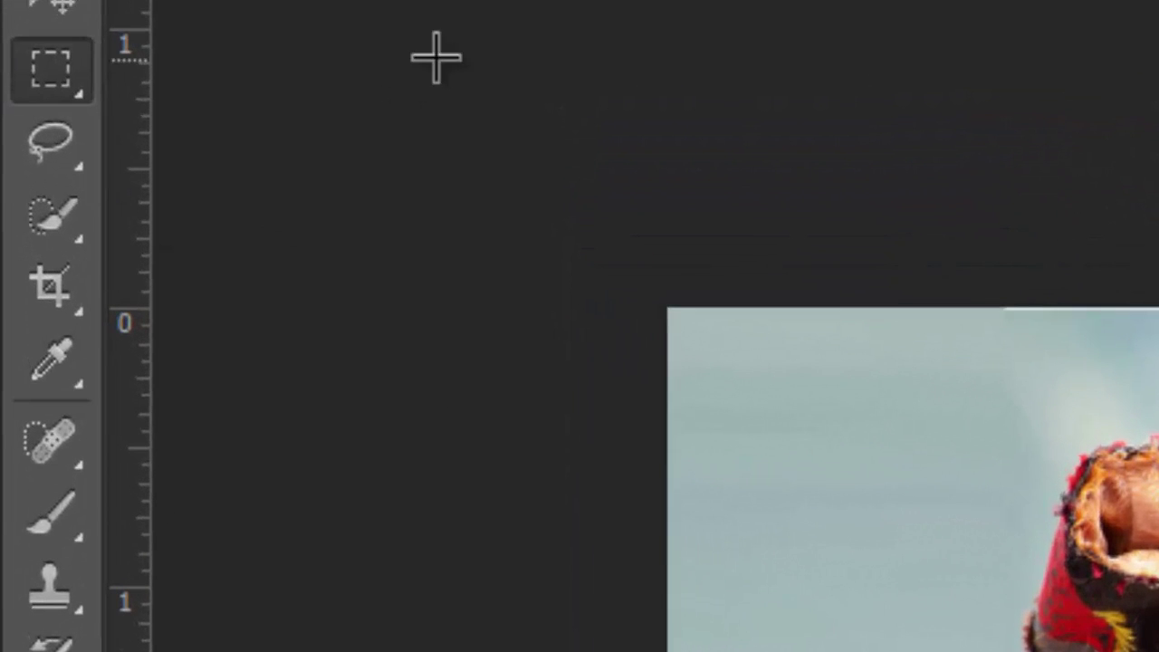
Spot-heal away the name watermark and the vertical seam left of the arm
{"action": "left_click", "coordinate": [51, 443]}
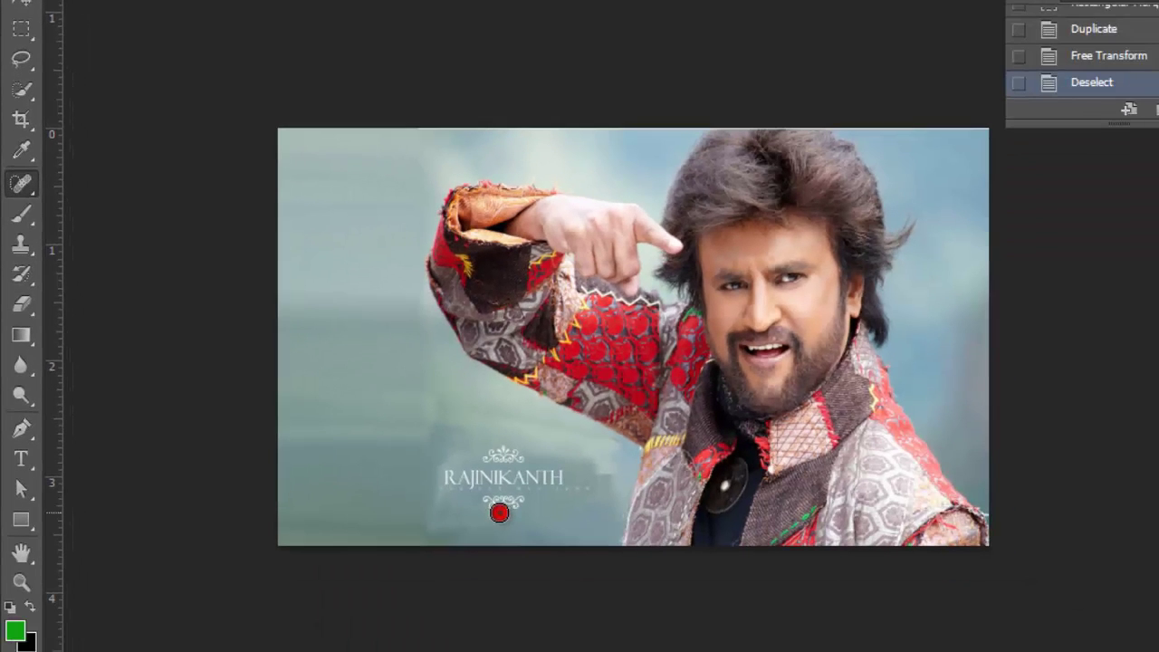
{"action": "mouse_move", "coordinate": [498, 512]}
{"action": "left_mouse_down"}
{"action": "mouse_move", "coordinate": [448, 465]}
{"action": "mouse_move", "coordinate": [493, 489]}
{"action": "mouse_move", "coordinate": [482, 468]}
{"action": "mouse_move", "coordinate": [456, 481]}
{"action": "mouse_move", "coordinate": [511, 471]}
{"action": "mouse_move", "coordinate": [520, 498]}
{"action": "mouse_move", "coordinate": [486, 479]}
{"action": "mouse_move", "coordinate": [505, 463]}
{"action": "mouse_move", "coordinate": [524, 499]}
{"action": "mouse_move", "coordinate": [516, 476]}
{"action": "mouse_move", "coordinate": [497, 487]}
{"action": "mouse_move", "coordinate": [501, 454]}
{"action": "mouse_move", "coordinate": [479, 458]}
{"action": "mouse_move", "coordinate": [551, 483]}
{"action": "mouse_move", "coordinate": [582, 471]}
{"action": "mouse_move", "coordinate": [576, 495]}
{"action": "mouse_move", "coordinate": [533, 477]}
{"action": "mouse_move", "coordinate": [575, 481]}
{"action": "mouse_move", "coordinate": [540, 515]}
{"action": "mouse_move", "coordinate": [503, 521]}
{"action": "mouse_move", "coordinate": [556, 498]}
{"action": "left_mouse_up"}
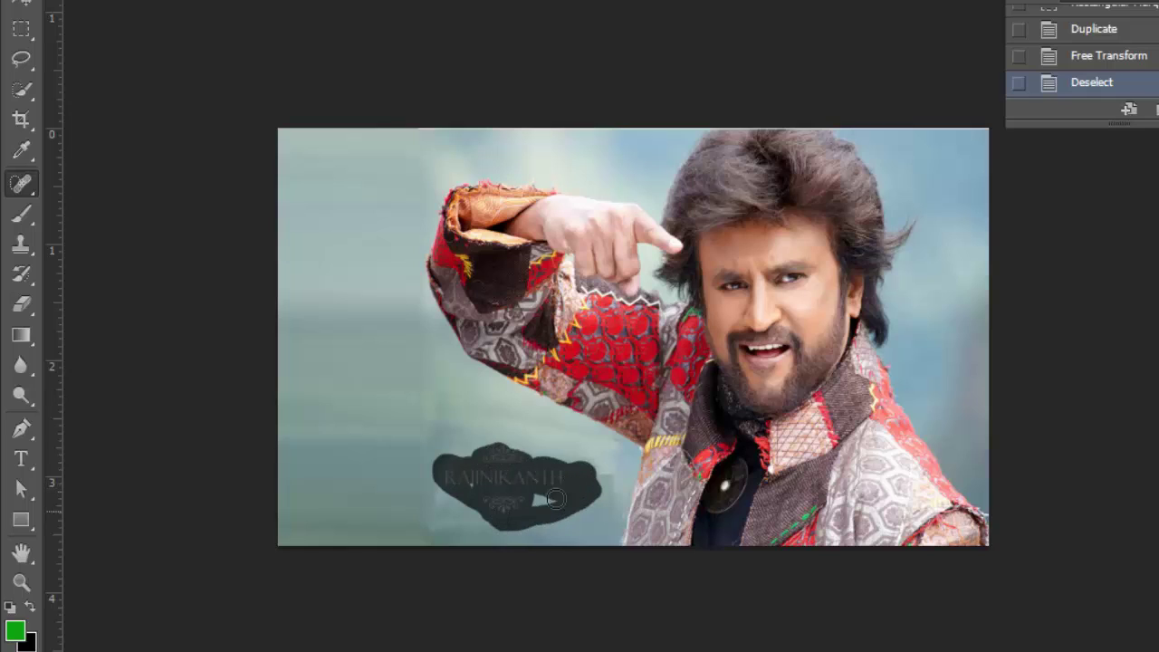
{"action": "mouse_move", "coordinate": [474, 503]}
{"action": "left_mouse_down"}
{"action": "mouse_move", "coordinate": [439, 488]}
{"action": "mouse_move", "coordinate": [513, 517]}
{"action": "left_mouse_up"}
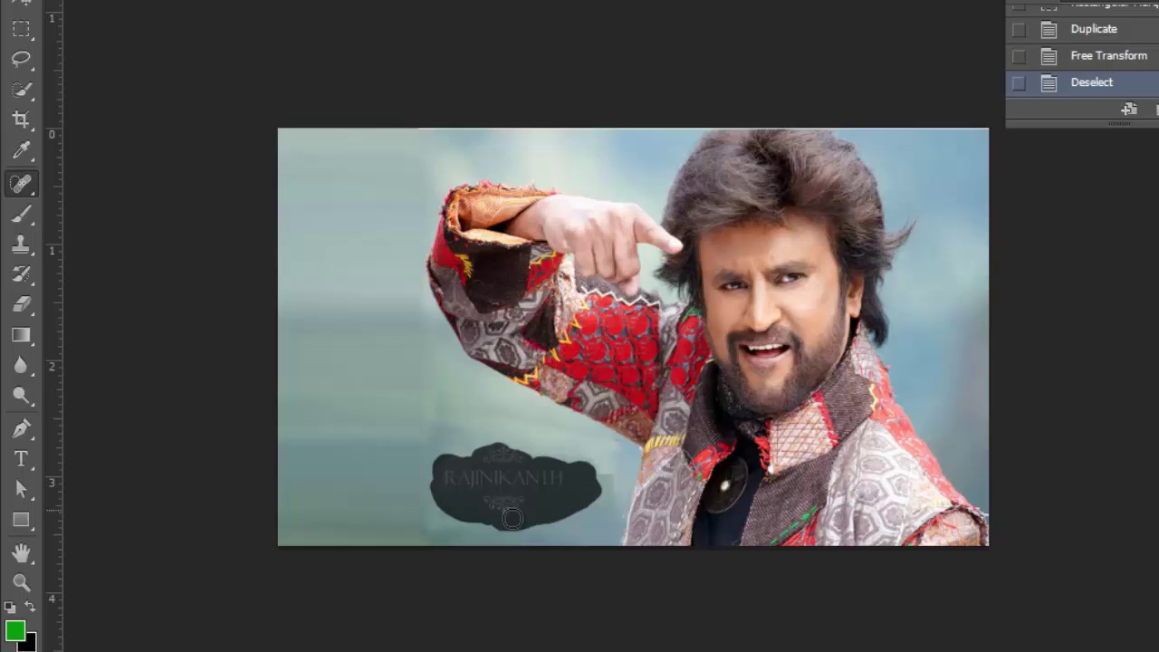
{"action": "left_click_drag", "start_coordinate": [572, 489], "coordinate": [552, 466]}
{"action": "left_click_drag", "start_coordinate": [492, 441], "coordinate": [554, 463]}
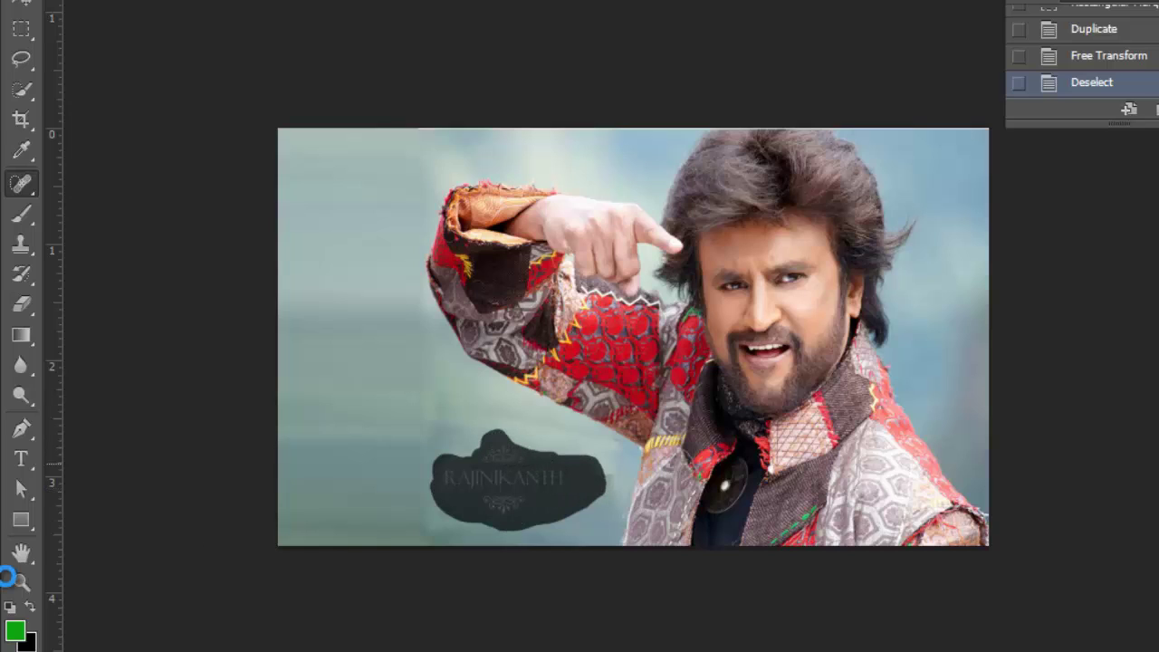
{"action": "left_click_drag", "start_coordinate": [6, 576], "coordinate": [6, 576]}
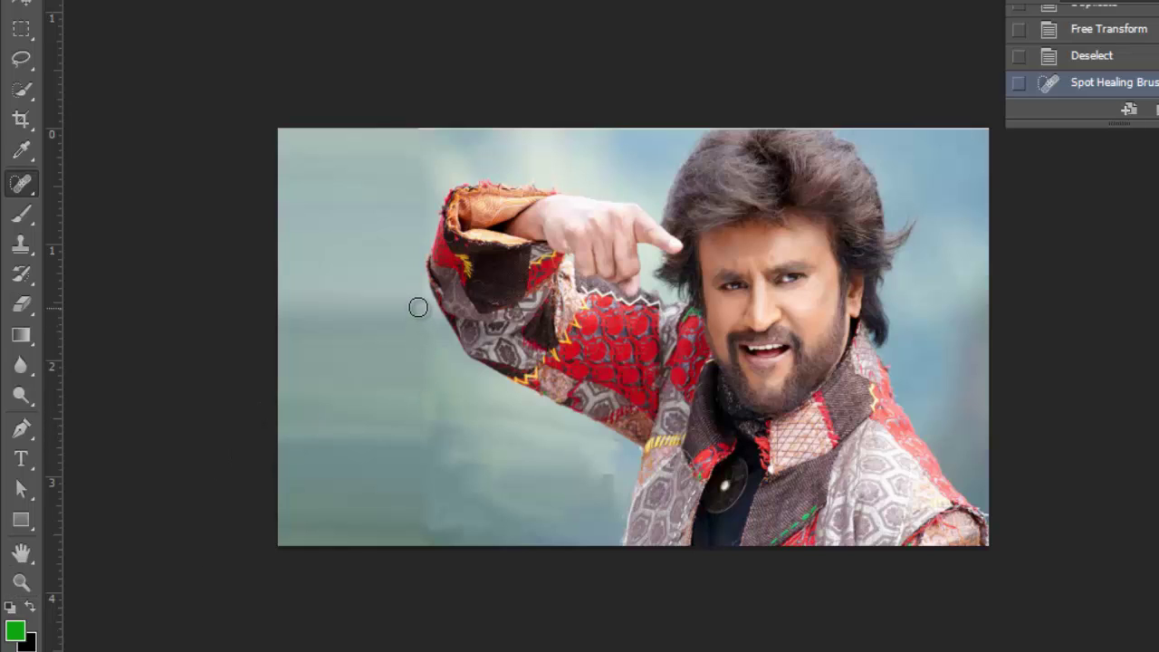
{"action": "mouse_move", "coordinate": [418, 306]}
{"action": "left_mouse_down"}
{"action": "mouse_move", "coordinate": [386, 505]}
{"action": "mouse_move", "coordinate": [400, 574]}
{"action": "left_mouse_up"}
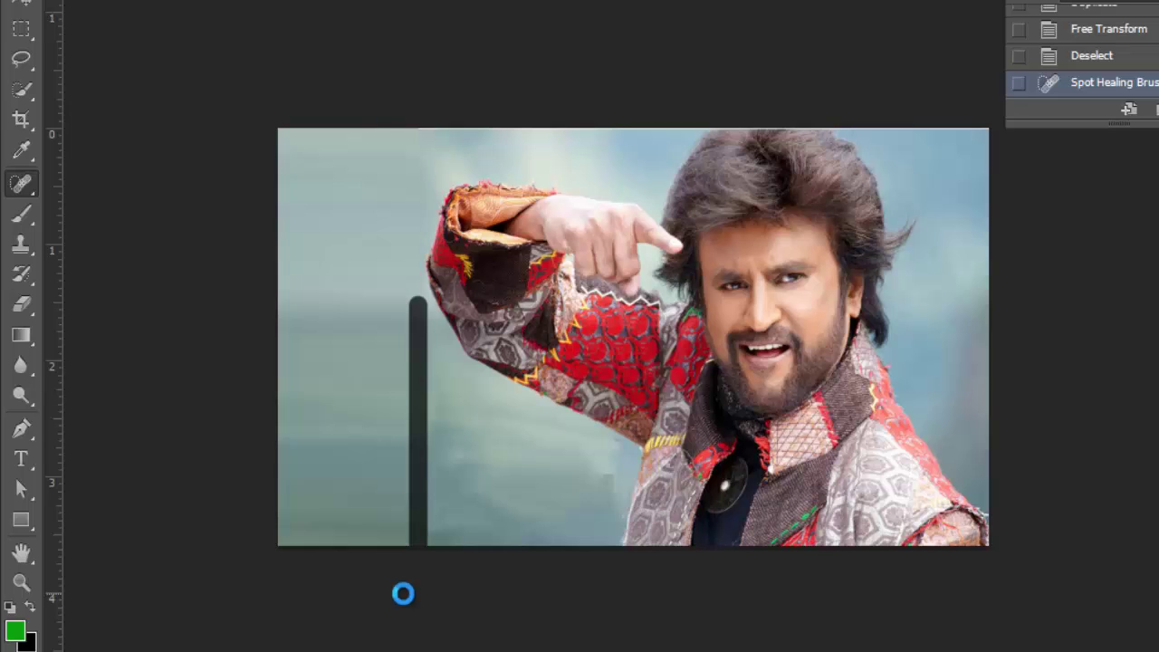
{"action": "key", "text": "ctrl+shift+n"}
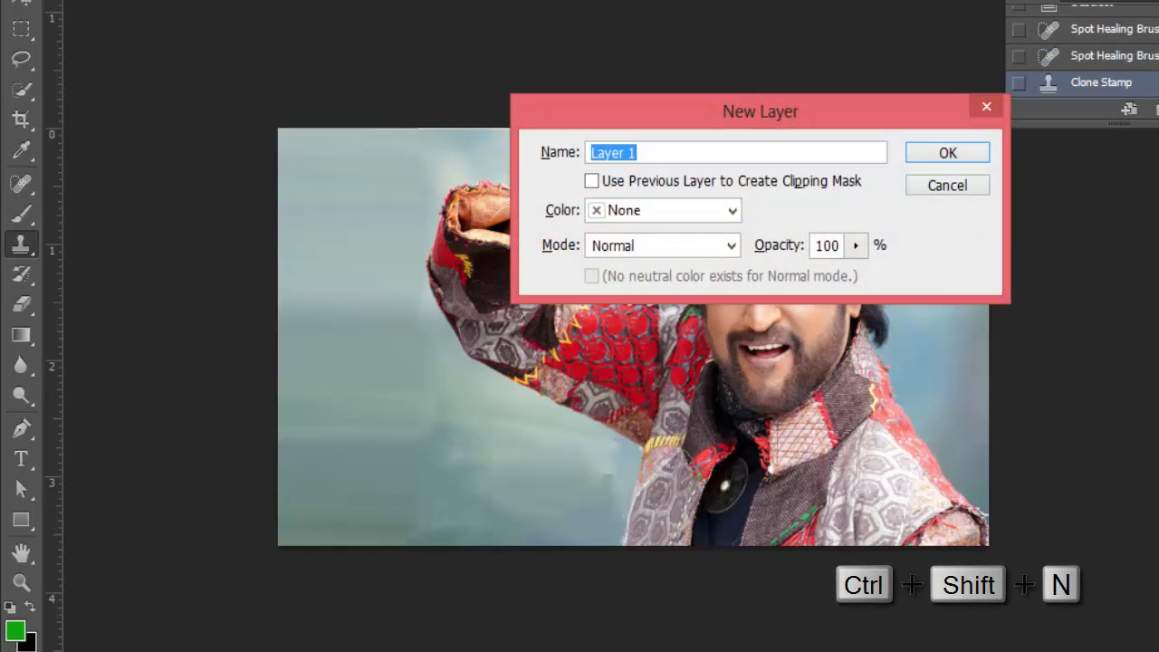
On a new layer, paint green 14a700 over the head, face and chest, and set it to Soft Light
{"action": "left_click", "coordinate": [928, 160]}
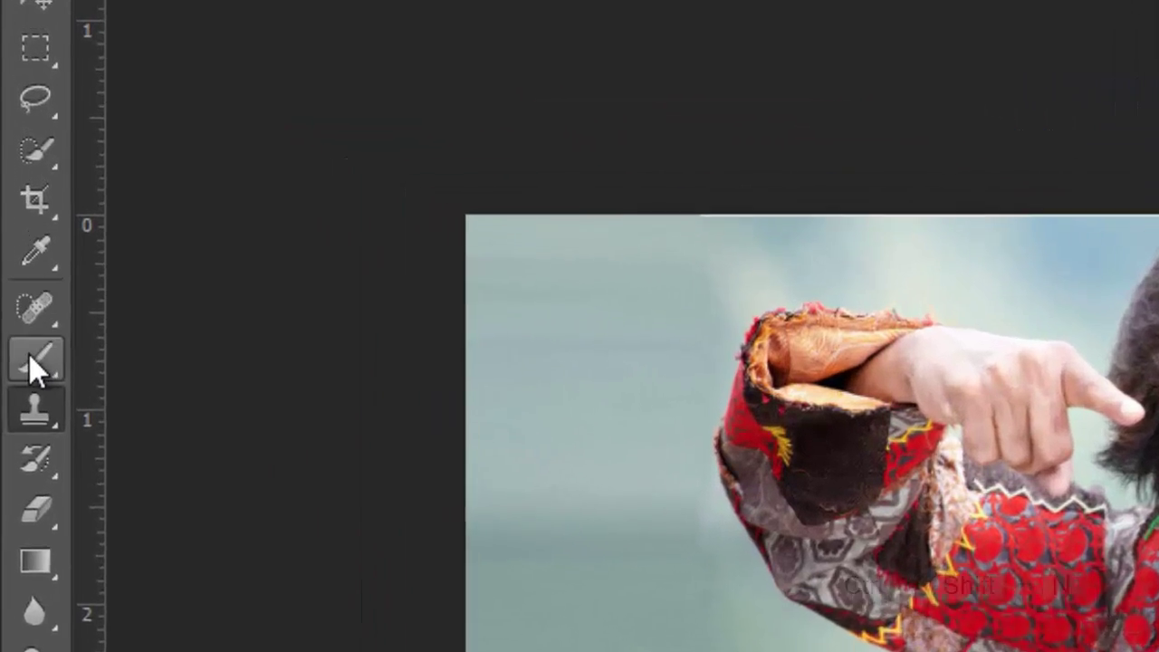
{"action": "left_click", "coordinate": [22, 213]}
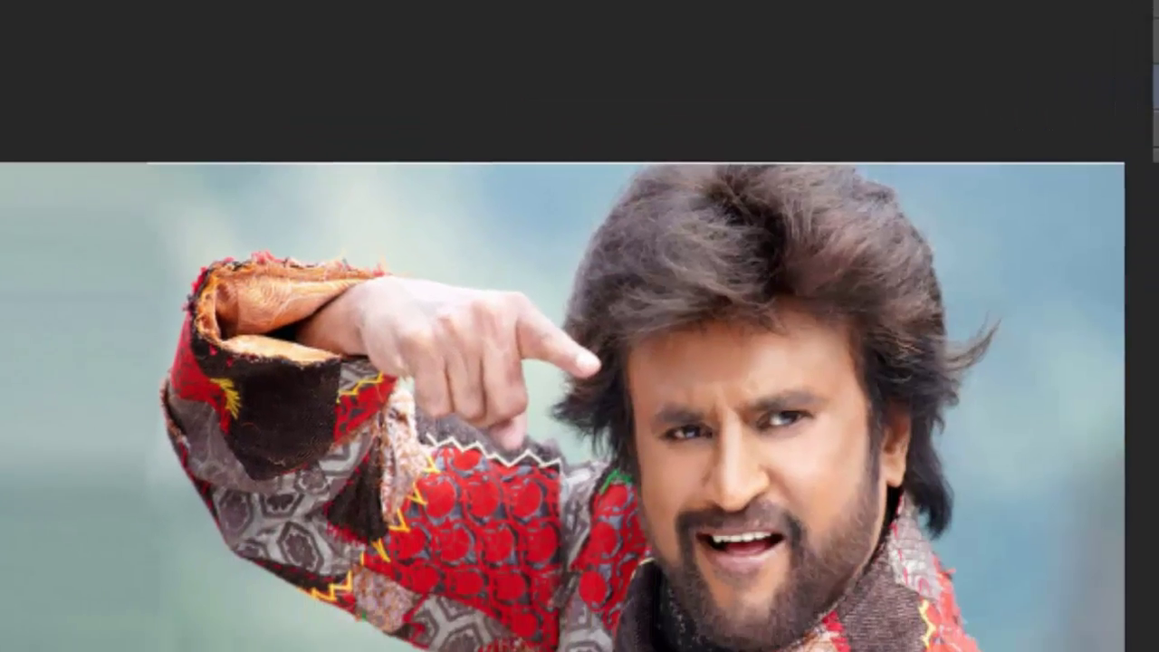
{"action": "left_click", "coordinate": [11, 579]}
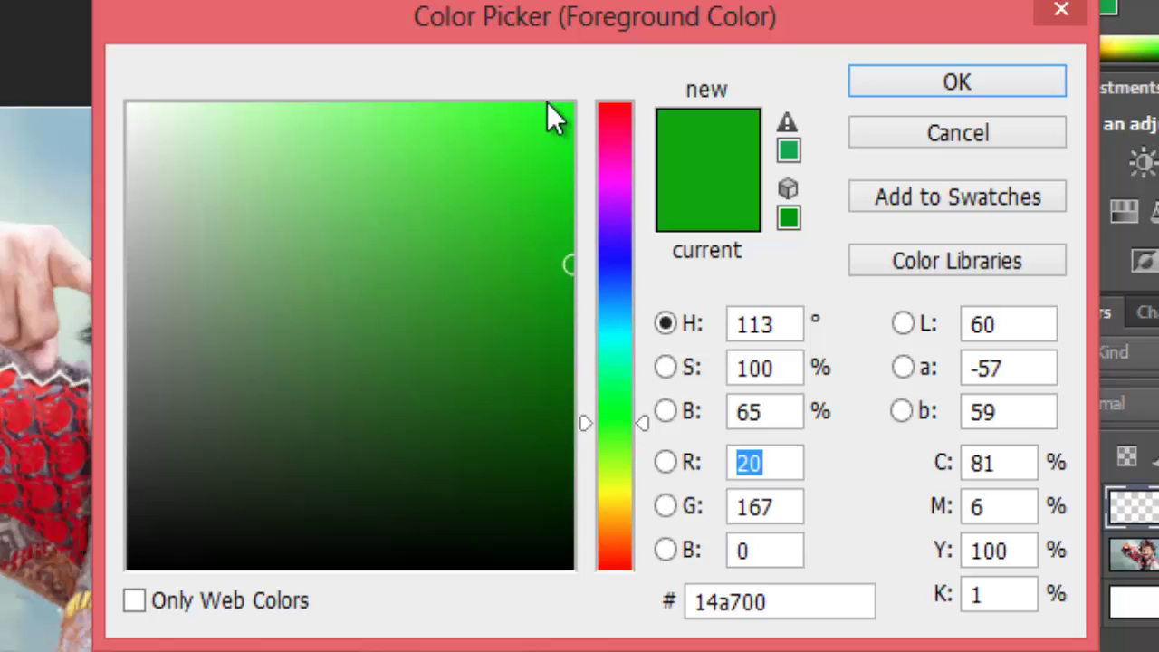
{"action": "left_click", "coordinate": [826, 612]}
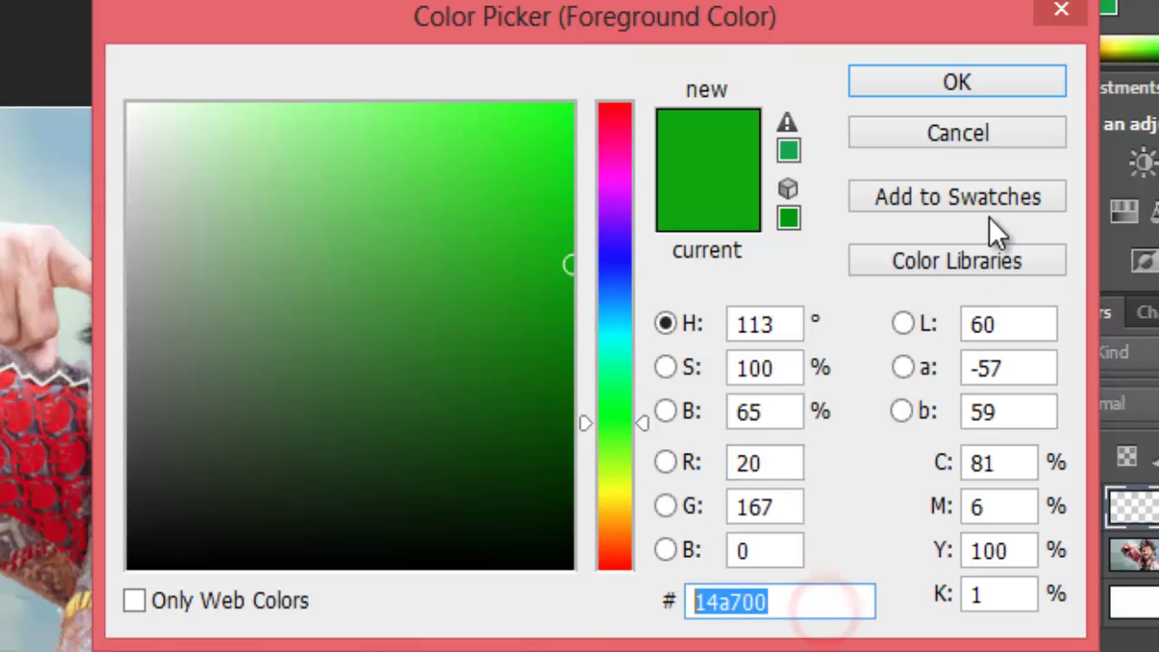
{"action": "left_click", "coordinate": [962, 80]}
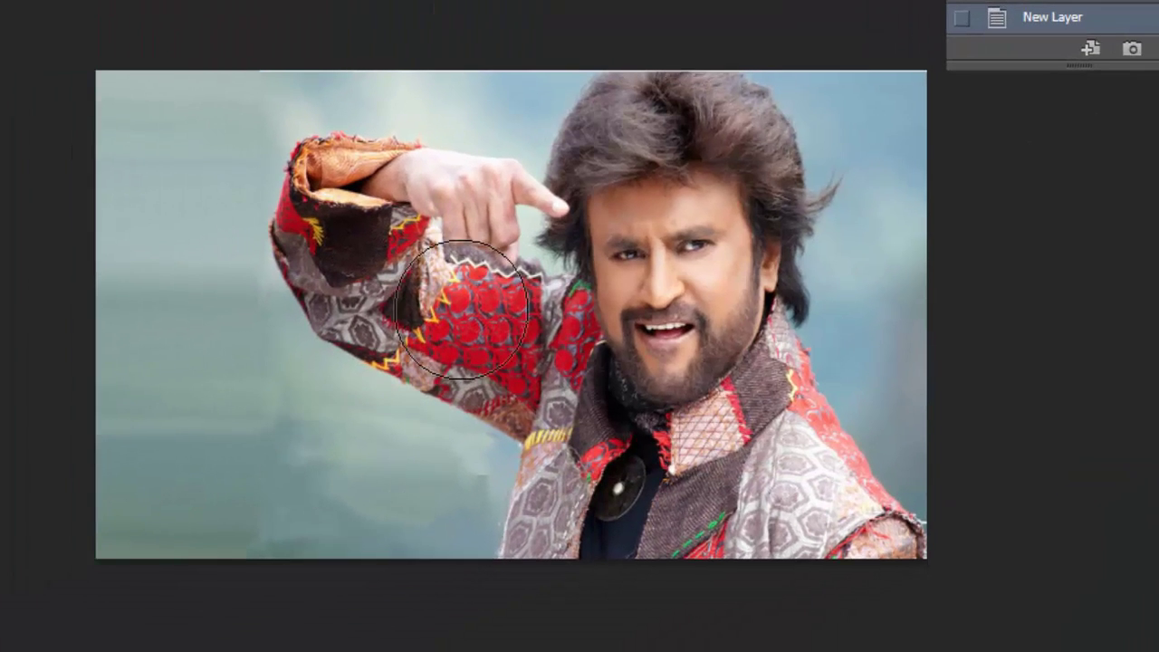
{"action": "mouse_move", "coordinate": [639, 171]}
{"action": "left_mouse_down"}
{"action": "mouse_move", "coordinate": [621, 439]}
{"action": "mouse_move", "coordinate": [569, 453]}
{"action": "mouse_move", "coordinate": [556, 516]}
{"action": "mouse_move", "coordinate": [799, 501]}
{"action": "mouse_move", "coordinate": [740, 396]}
{"action": "mouse_move", "coordinate": [838, 531]}
{"action": "mouse_move", "coordinate": [775, 480]}
{"action": "mouse_move", "coordinate": [735, 173]}
{"action": "mouse_move", "coordinate": [657, 127]}
{"action": "mouse_move", "coordinate": [597, 274]}
{"action": "mouse_move", "coordinate": [479, 310]}
{"action": "mouse_move", "coordinate": [486, 357]}
{"action": "mouse_move", "coordinate": [353, 228]}
{"action": "mouse_move", "coordinate": [378, 284]}
{"action": "mouse_move", "coordinate": [411, 184]}
{"action": "mouse_move", "coordinate": [561, 230]}
{"action": "mouse_move", "coordinate": [372, 401]}
{"action": "left_mouse_up"}
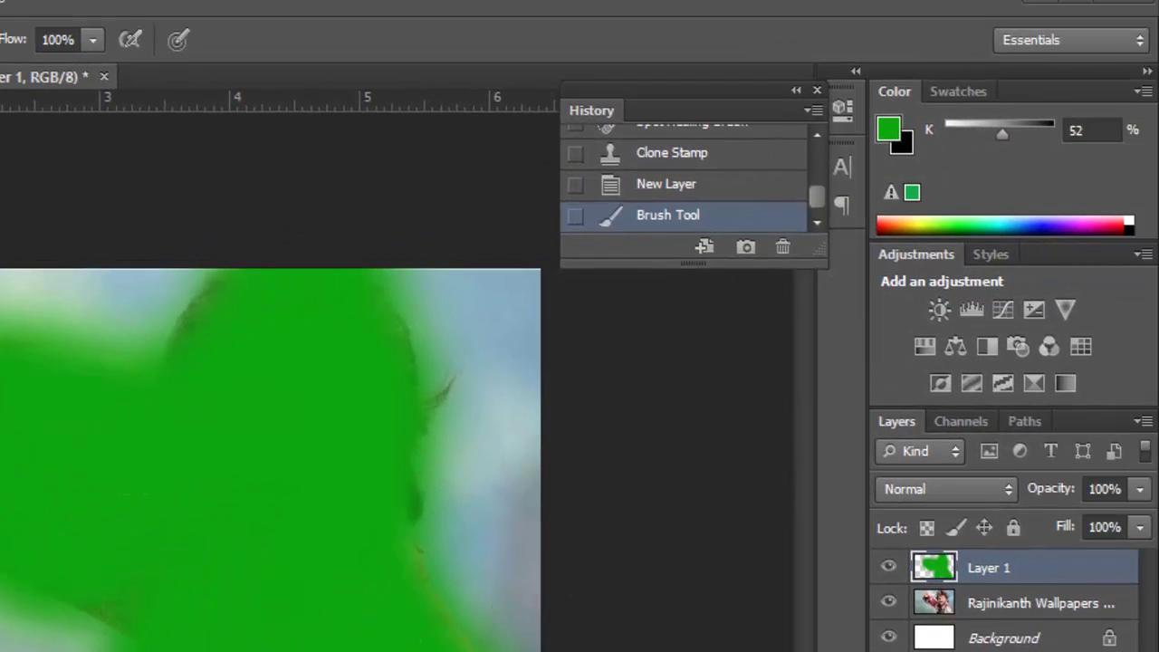
{"action": "left_click", "coordinate": [1000, 492]}
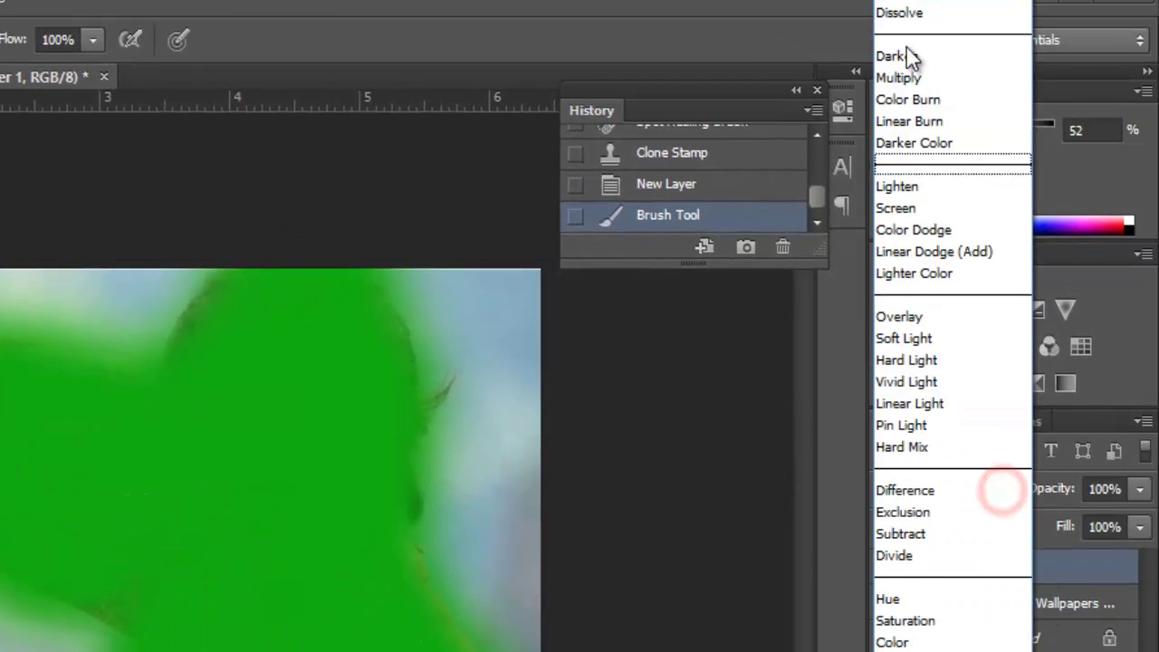
{"action": "left_click", "coordinate": [883, 340]}
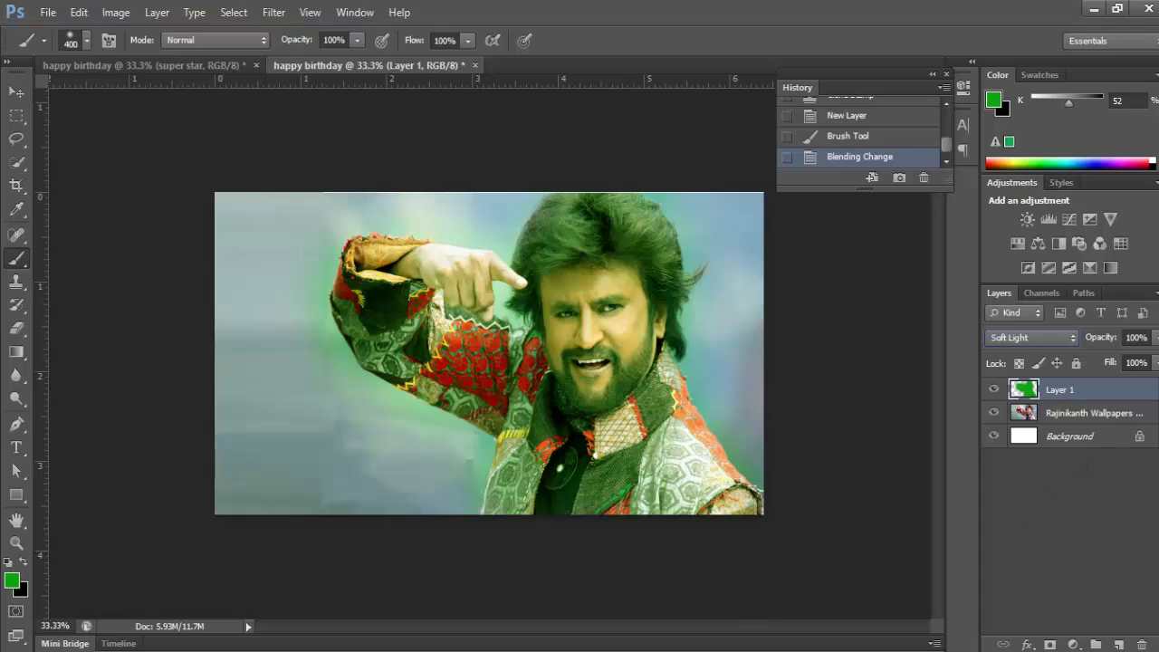
Drag the bright-light image from the source folder onto the poster
{"action": "left_click", "coordinate": [113, 571]}
{"action": "left_click", "coordinate": [431, 173]}
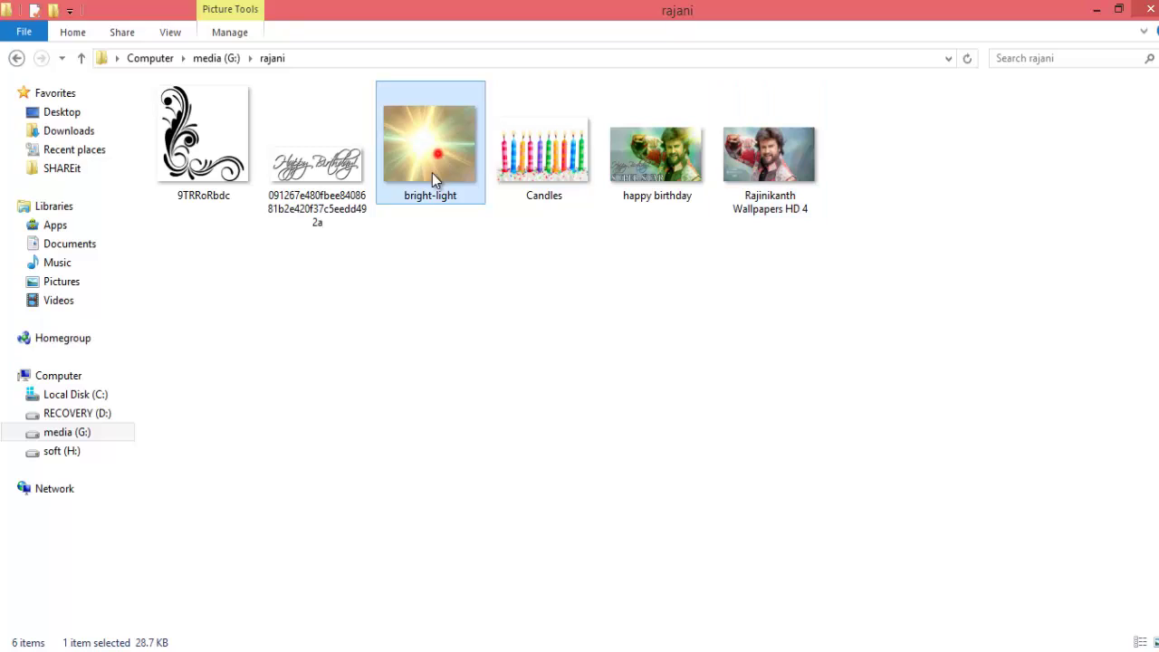
{"action": "left_click_drag", "start_coordinate": [431, 173], "coordinate": [590, 317]}
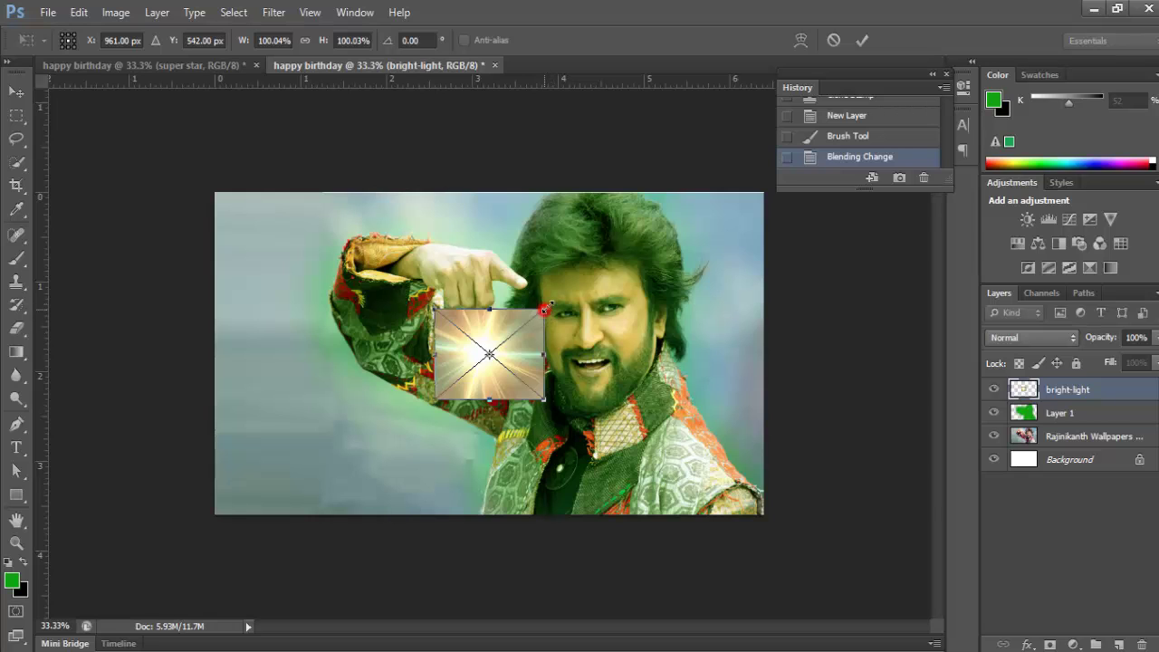
Scale the bright-light flare to about 222%, rotate it to 169°, and stretch it over the top right
{"action": "left_click_drag", "start_coordinate": [544, 310], "coordinate": [678, 198]}
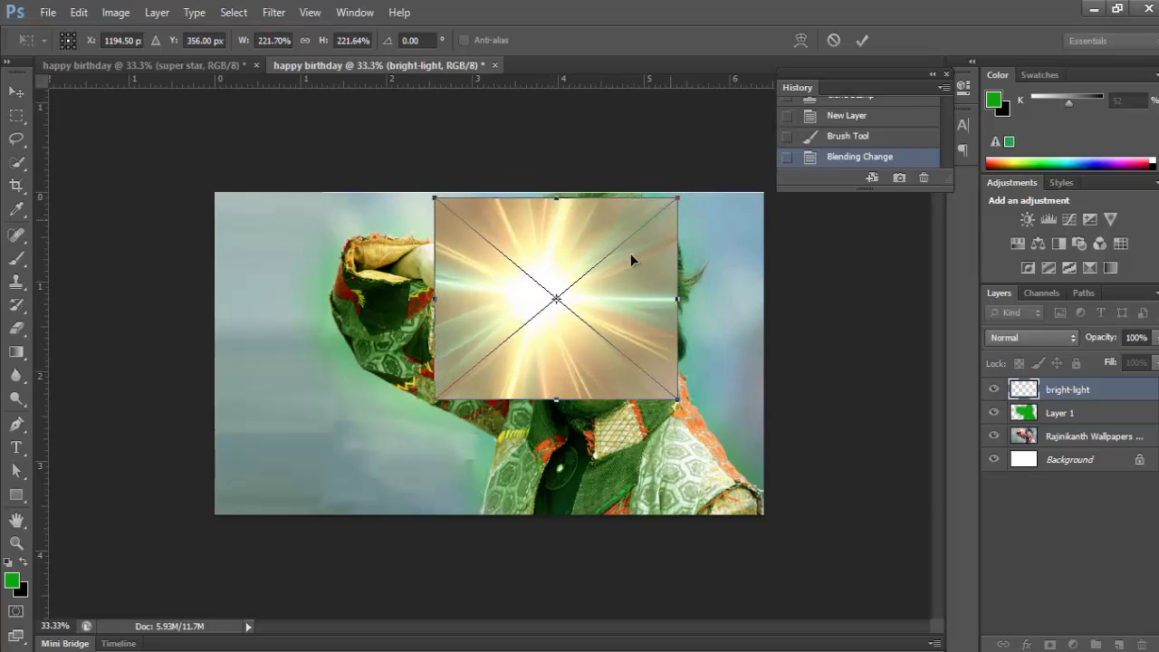
{"action": "left_click_drag", "start_coordinate": [618, 300], "coordinate": [586, 381]}
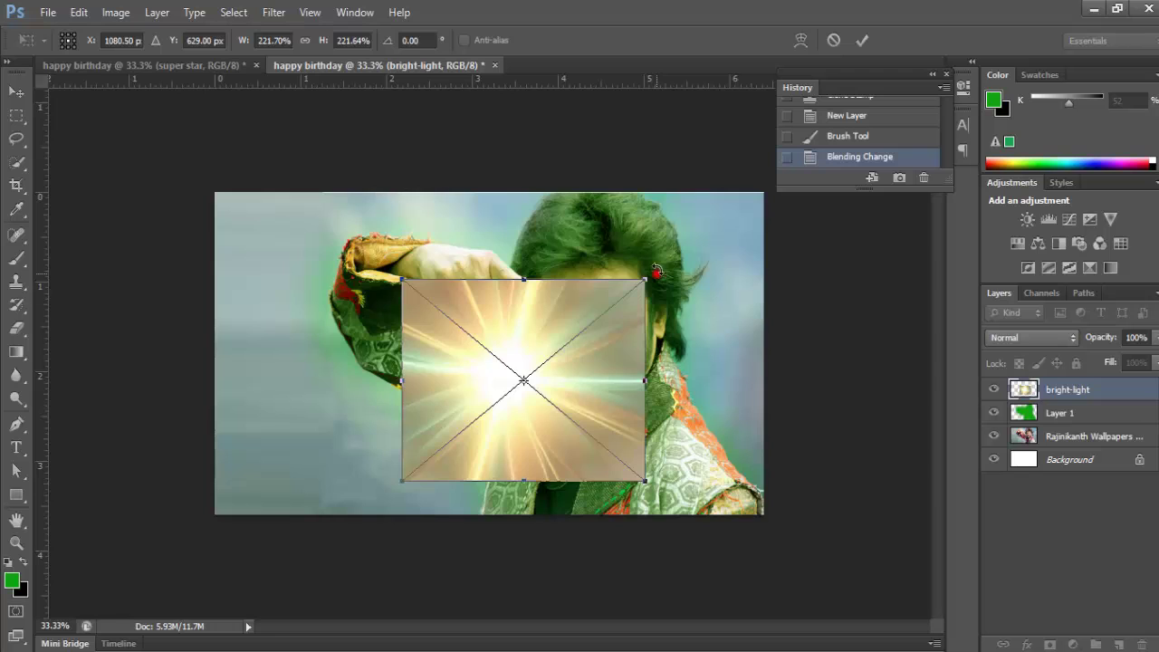
{"action": "left_click_drag", "start_coordinate": [656, 271], "coordinate": [389, 525]}
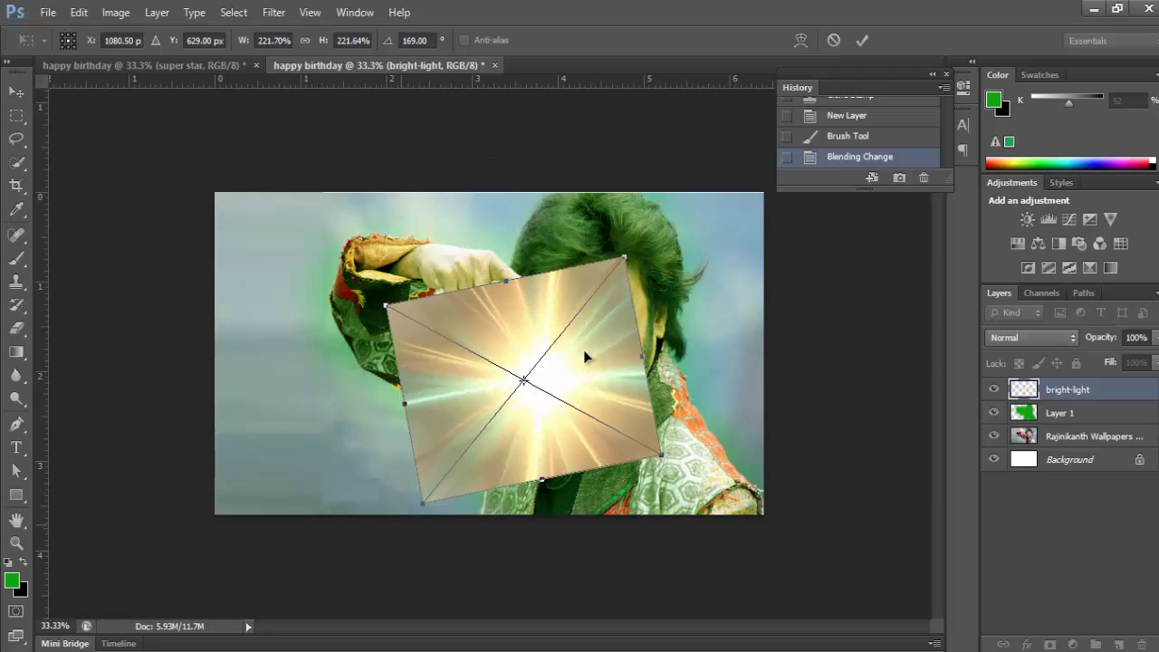
{"action": "left_click_drag", "start_coordinate": [585, 364], "coordinate": [797, 227]}
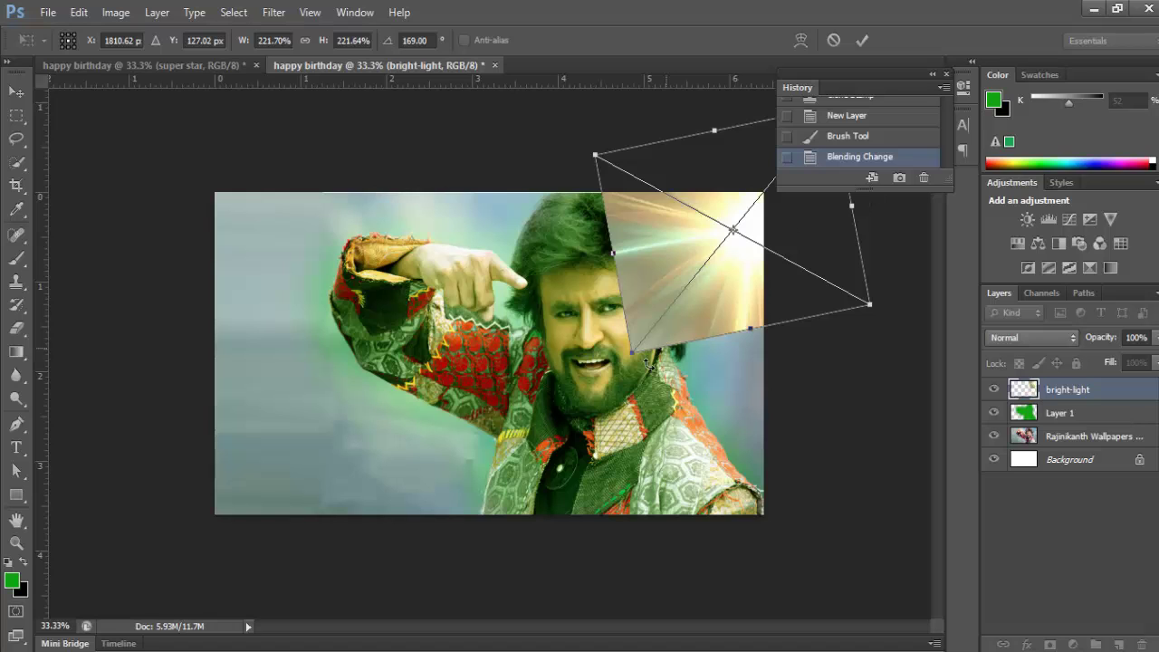
{"action": "left_click_drag", "start_coordinate": [631, 356], "coordinate": [474, 476]}
{"action": "left_click_drag", "start_coordinate": [695, 371], "coordinate": [768, 313]}
{"action": "left_click_drag", "start_coordinate": [753, 368], "coordinate": [736, 478]}
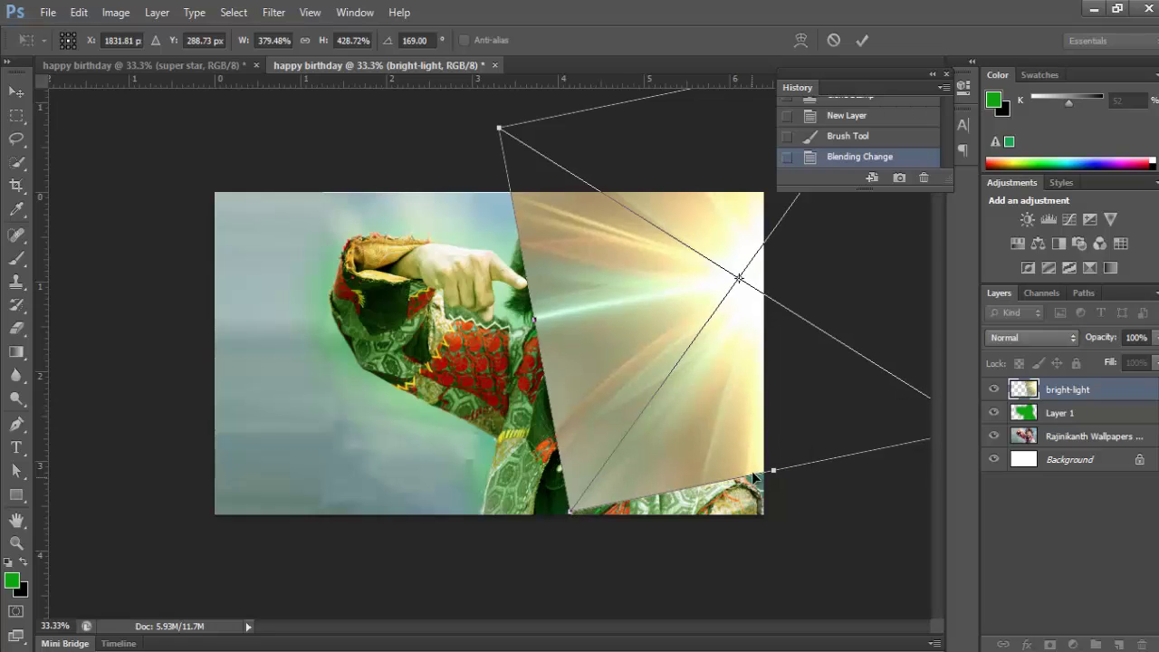
{"action": "key", "text": "Return"}
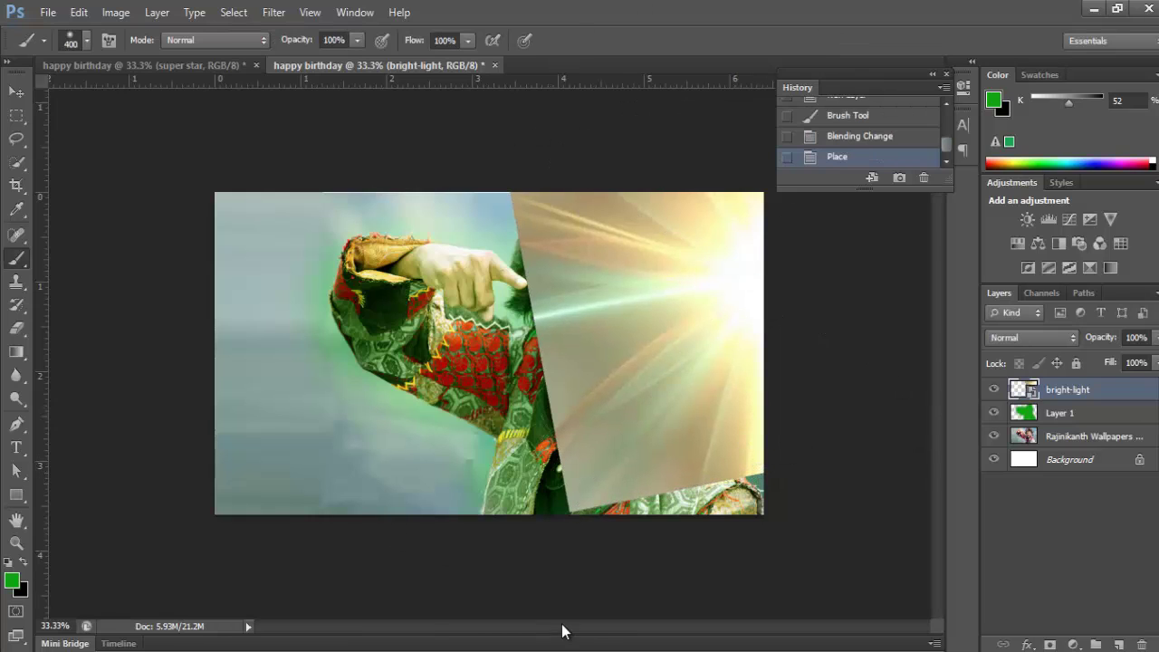
Mask the bright-light layer with black-to-white gradients so the face shows and the glow stays top right
{"action": "left_click", "coordinate": [1050, 644]}
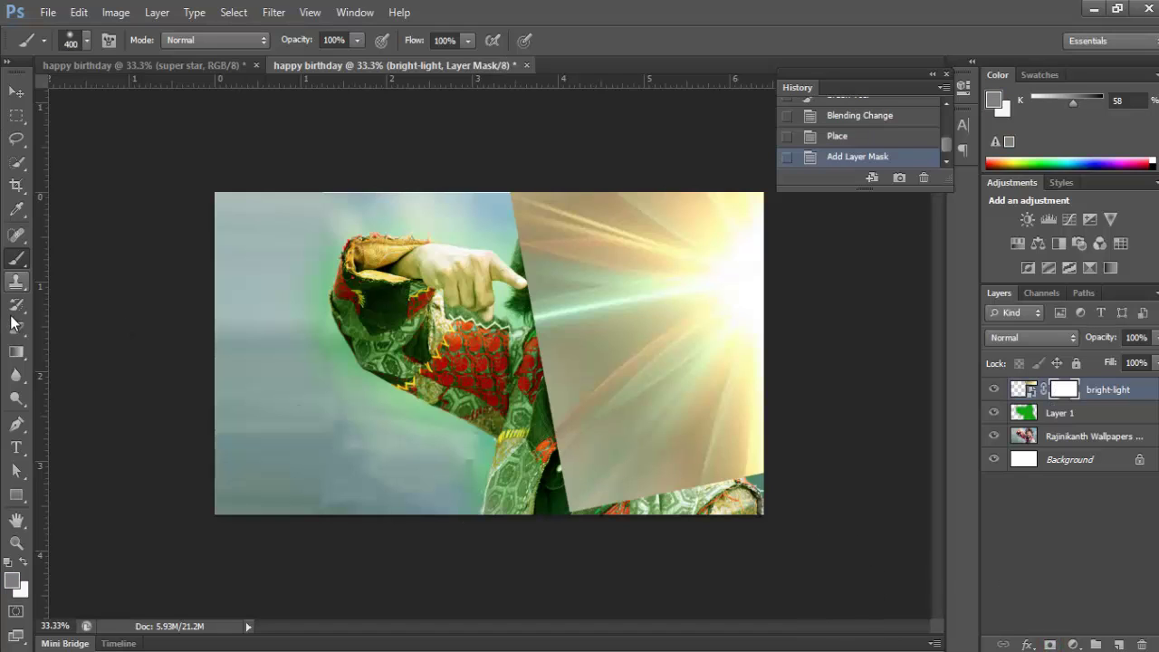
{"action": "left_click", "coordinate": [13, 350]}
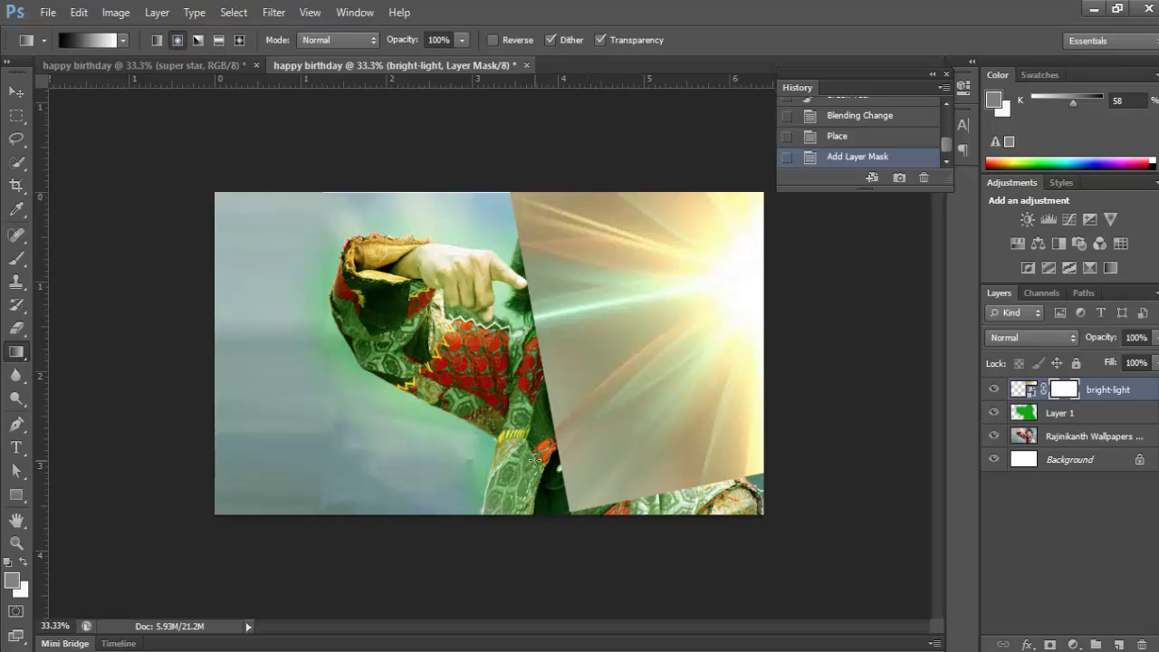
{"action": "left_click_drag", "start_coordinate": [552, 497], "coordinate": [740, 280]}
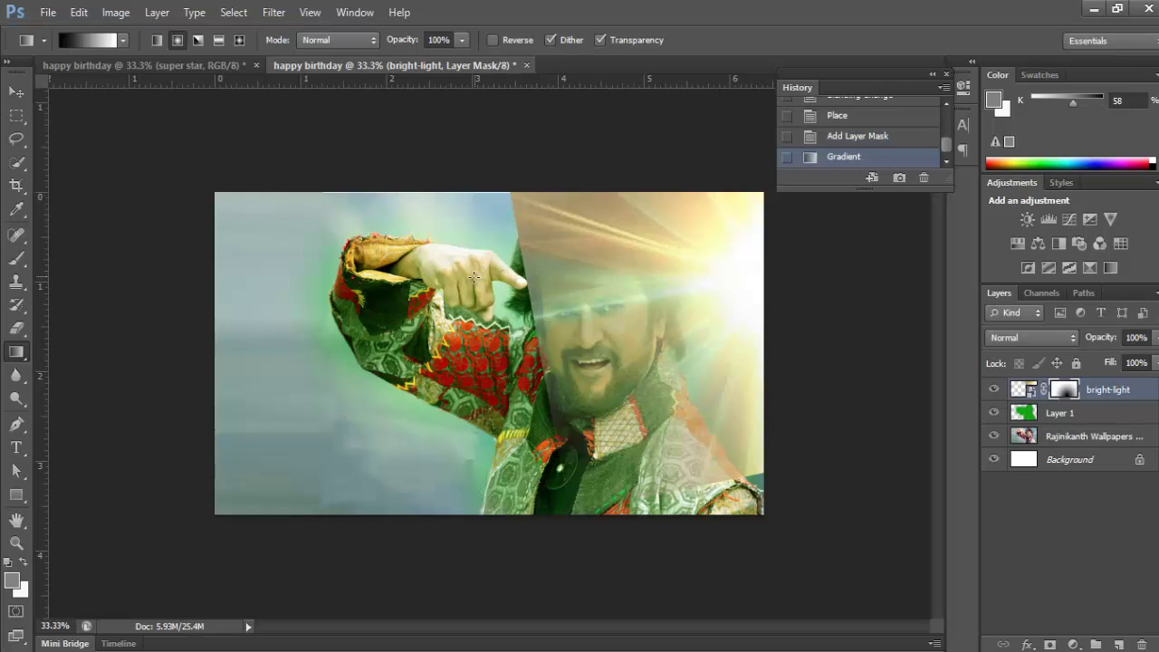
{"action": "left_click_drag", "start_coordinate": [675, 221], "coordinate": [741, 261]}
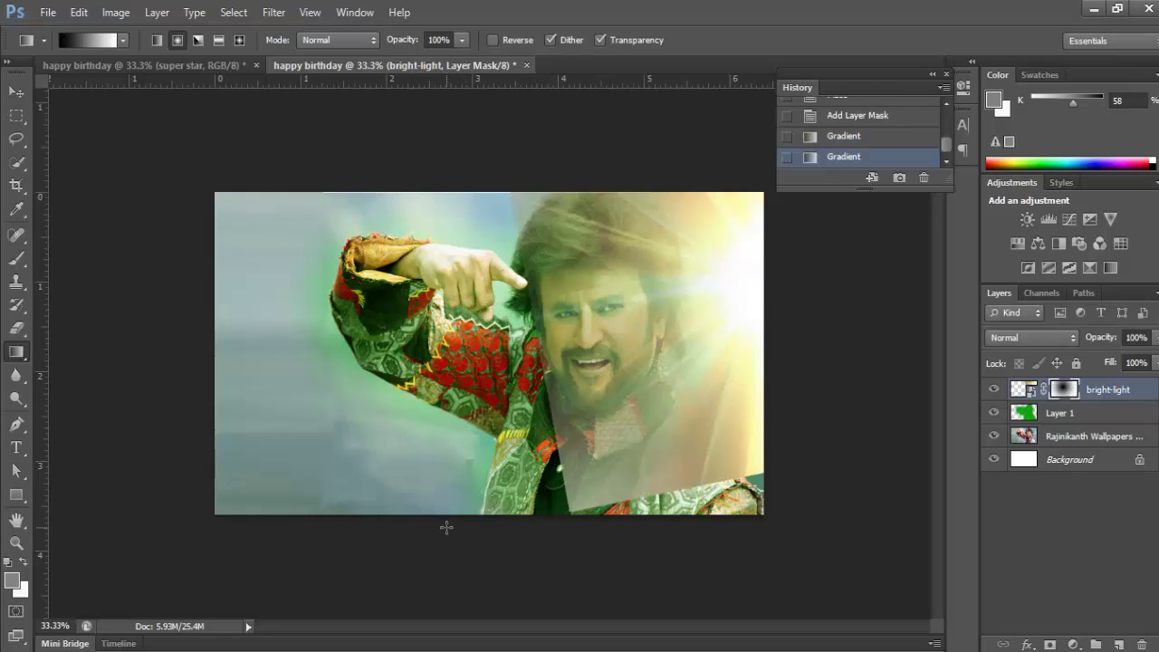
{"action": "left_click_drag", "start_coordinate": [716, 325], "coordinate": [767, 259]}
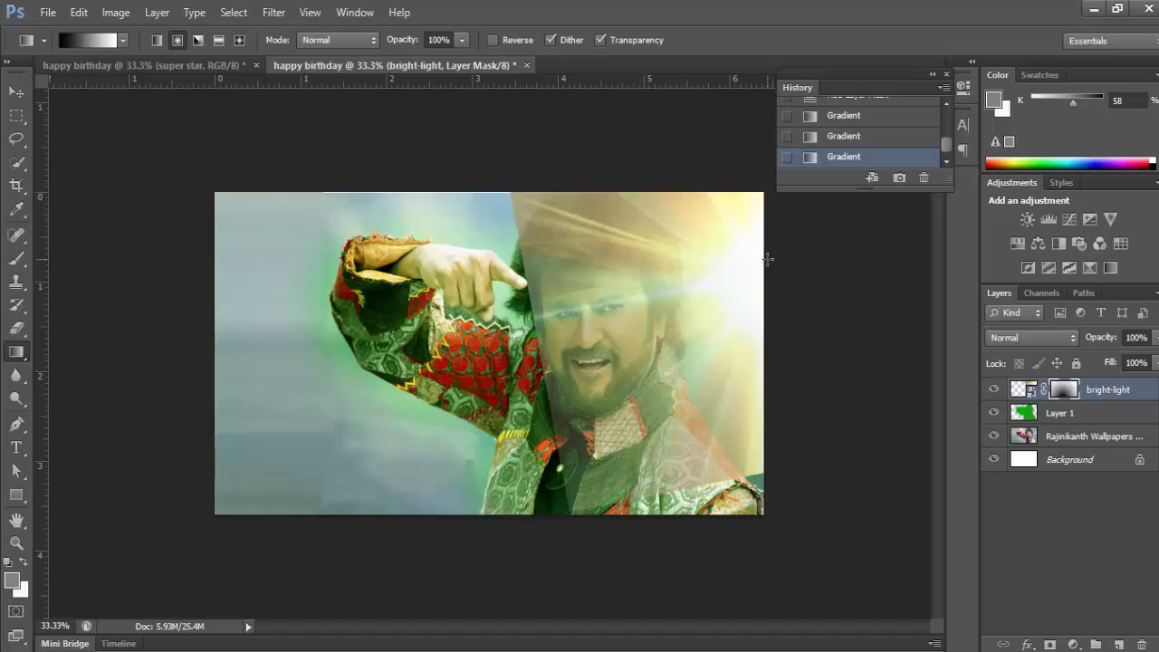
Set the bright-light layer to Pin Light and move it up over the hair
{"action": "left_click", "coordinate": [1056, 339]}
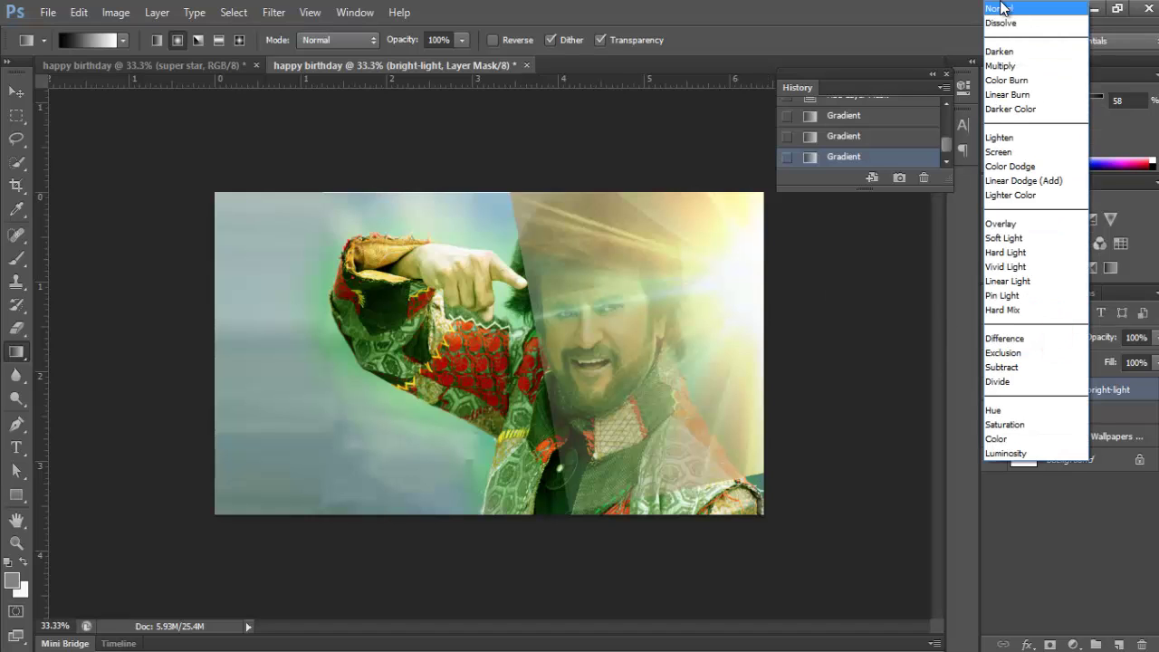
{"action": "left_click", "coordinate": [1022, 295]}
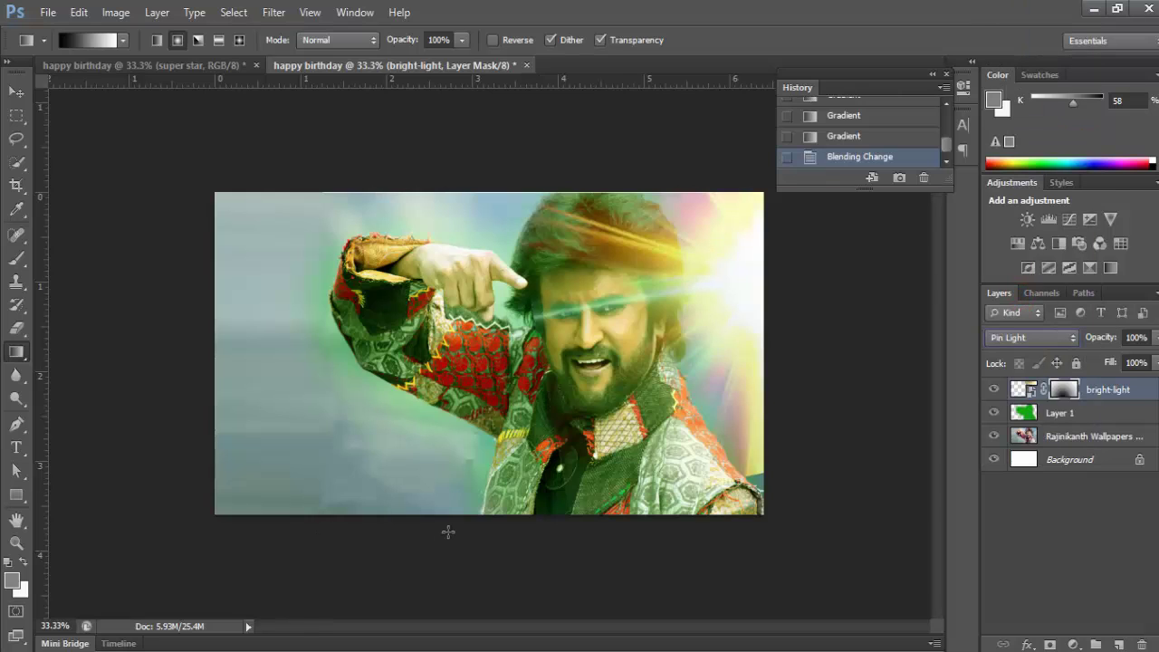
{"action": "left_click_drag", "start_coordinate": [731, 310], "coordinate": [740, 249]}
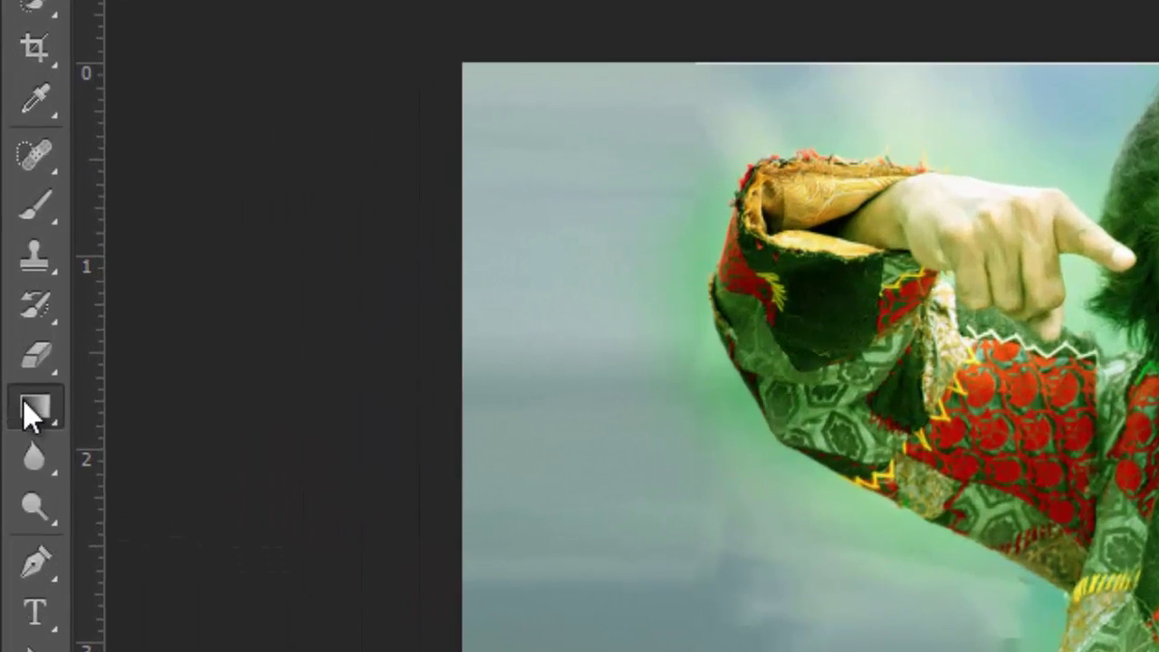
Try erasing the flare over the hair, undo it, and target the flare image instead of its mask
{"action": "left_click", "coordinate": [18, 331]}
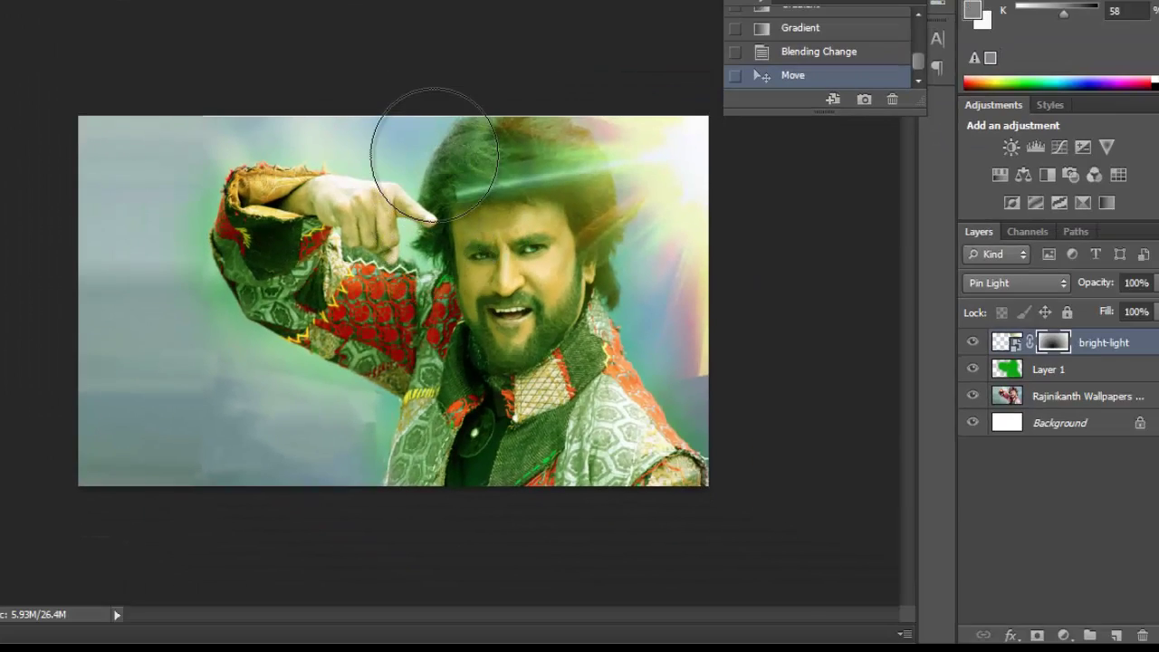
{"action": "left_click", "coordinate": [1138, 138]}
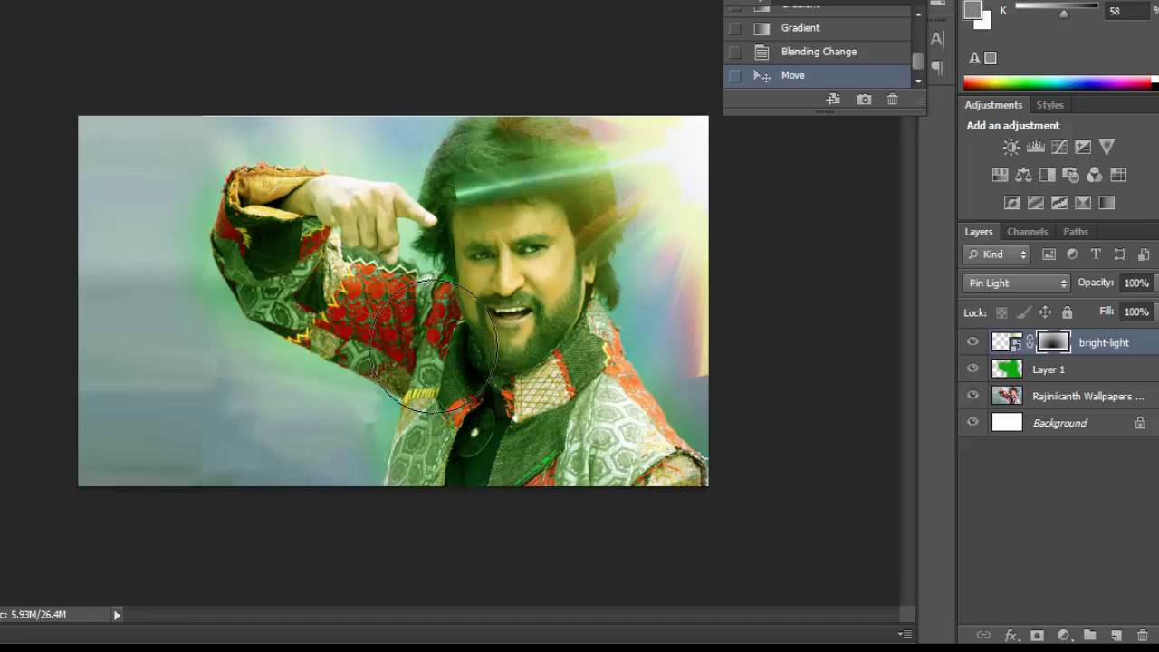
{"action": "left_click_drag", "start_coordinate": [414, 130], "coordinate": [388, 155]}
{"action": "key", "text": "ctrl+z"}
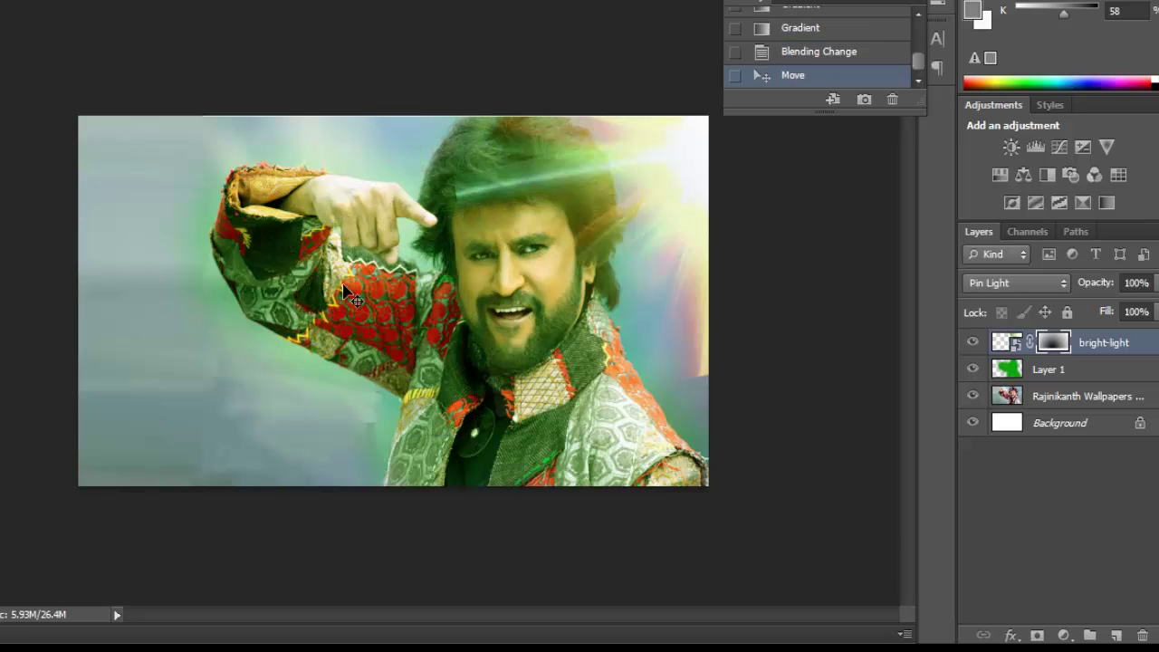
{"action": "left_click", "coordinate": [1002, 342]}
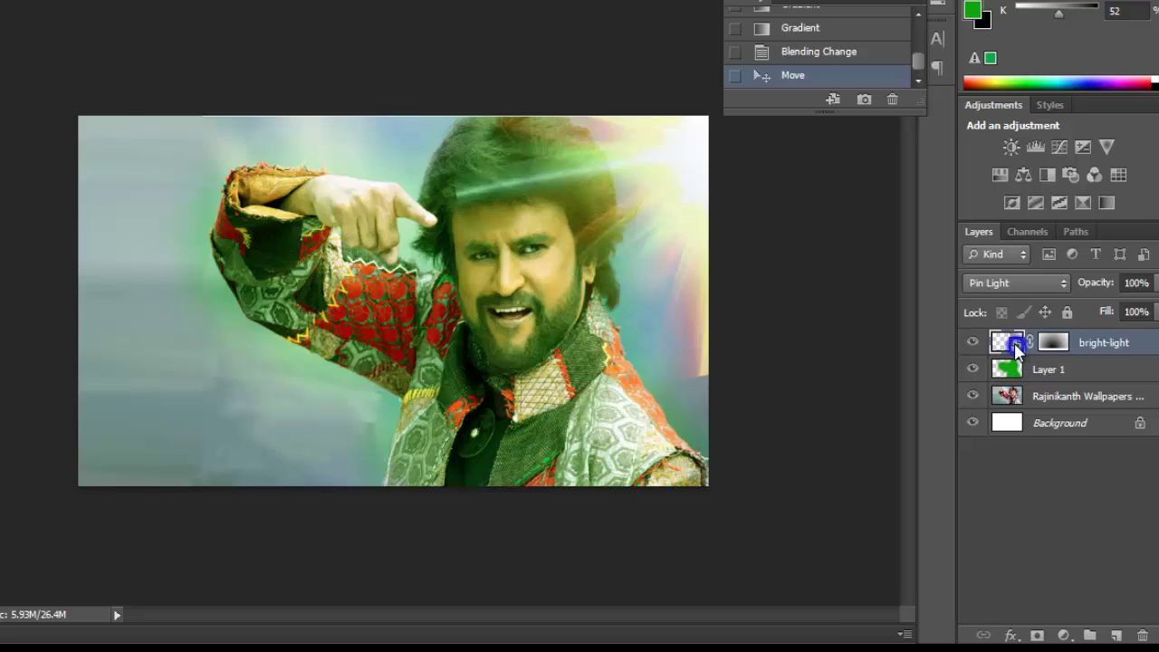
Rasterize the bright-light layer
{"action": "right_click", "coordinate": [1014, 343]}
{"action": "left_click", "coordinate": [1025, 346]}
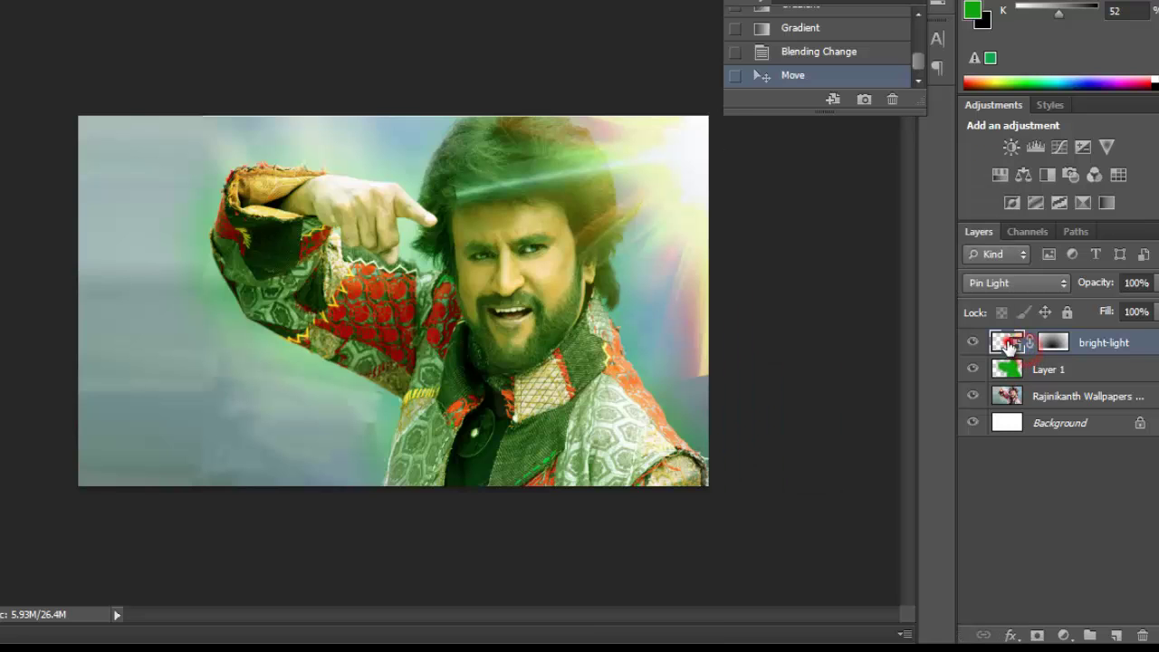
{"action": "right_click", "coordinate": [1009, 348]}
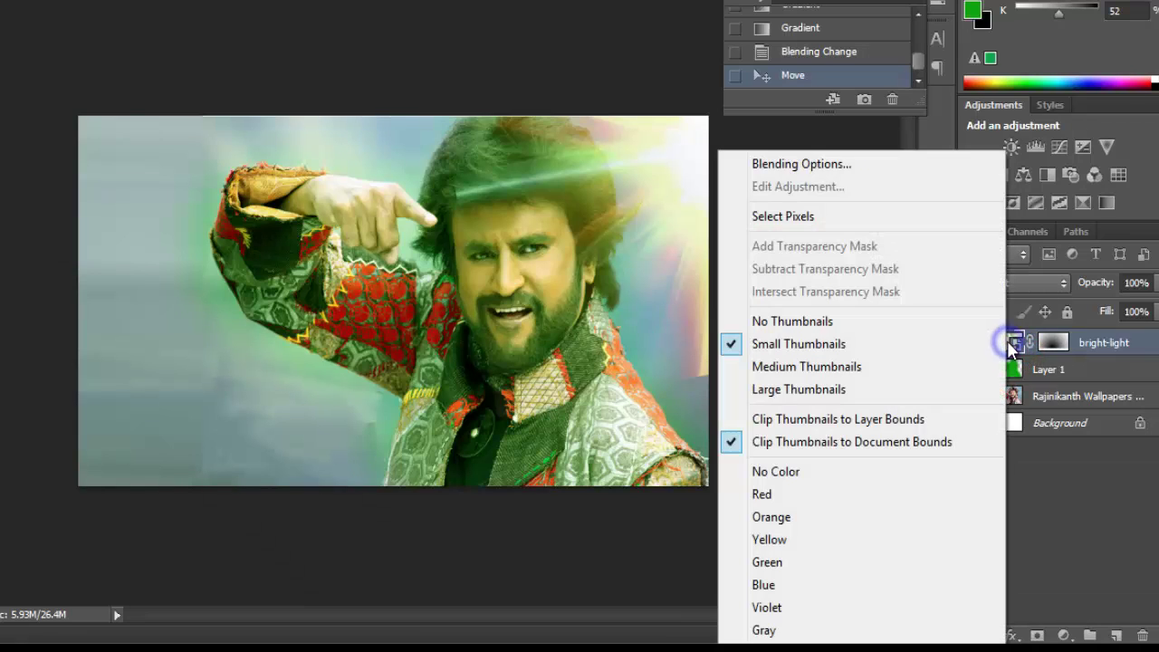
{"action": "right_click", "coordinate": [1145, 342]}
{"action": "left_click", "coordinate": [951, 135]}
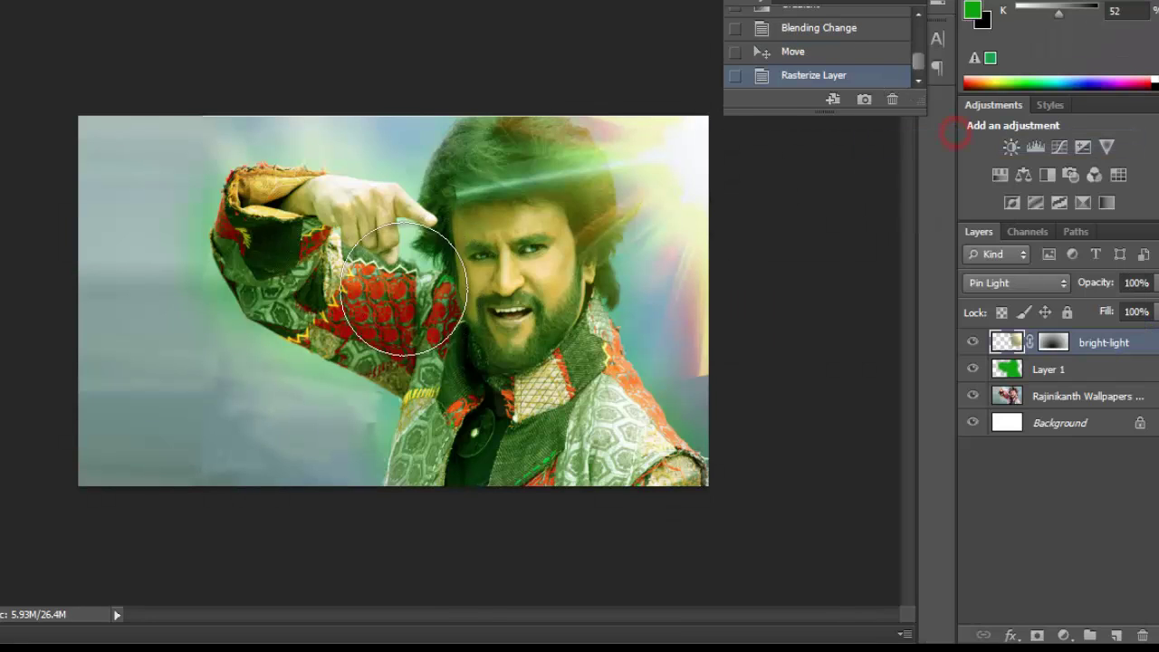
Erase part of the glow over the jacket's lower edge, then show the poster images folder
{"action": "left_click", "coordinate": [431, 161]}
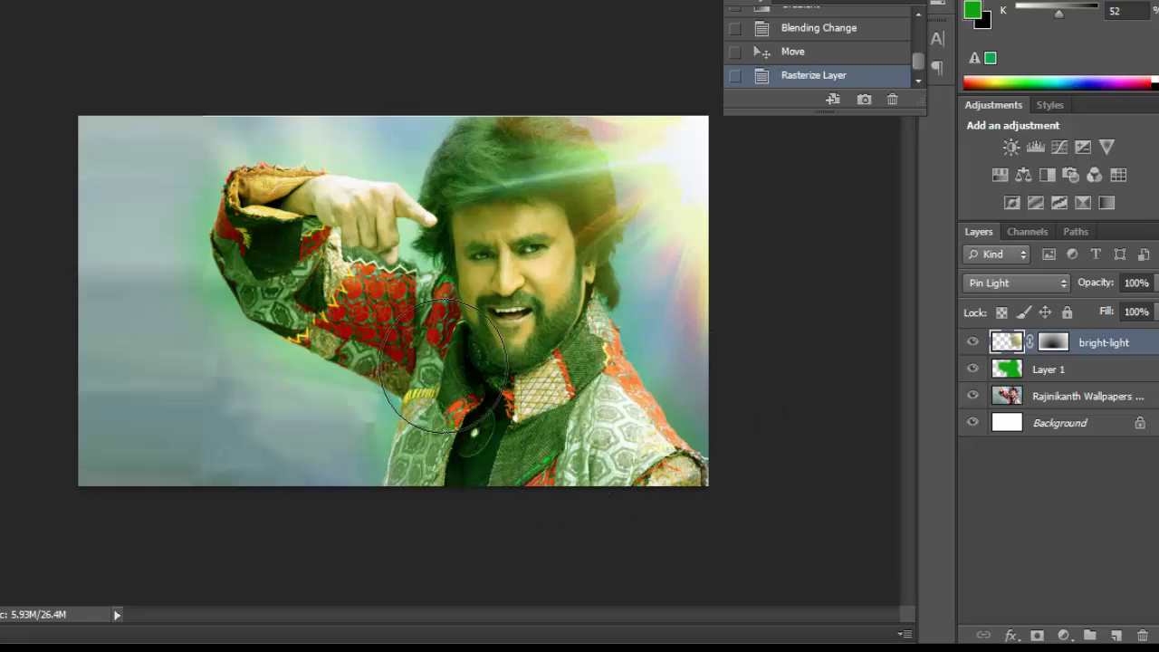
{"action": "left_click_drag", "start_coordinate": [724, 414], "coordinate": [697, 399]}
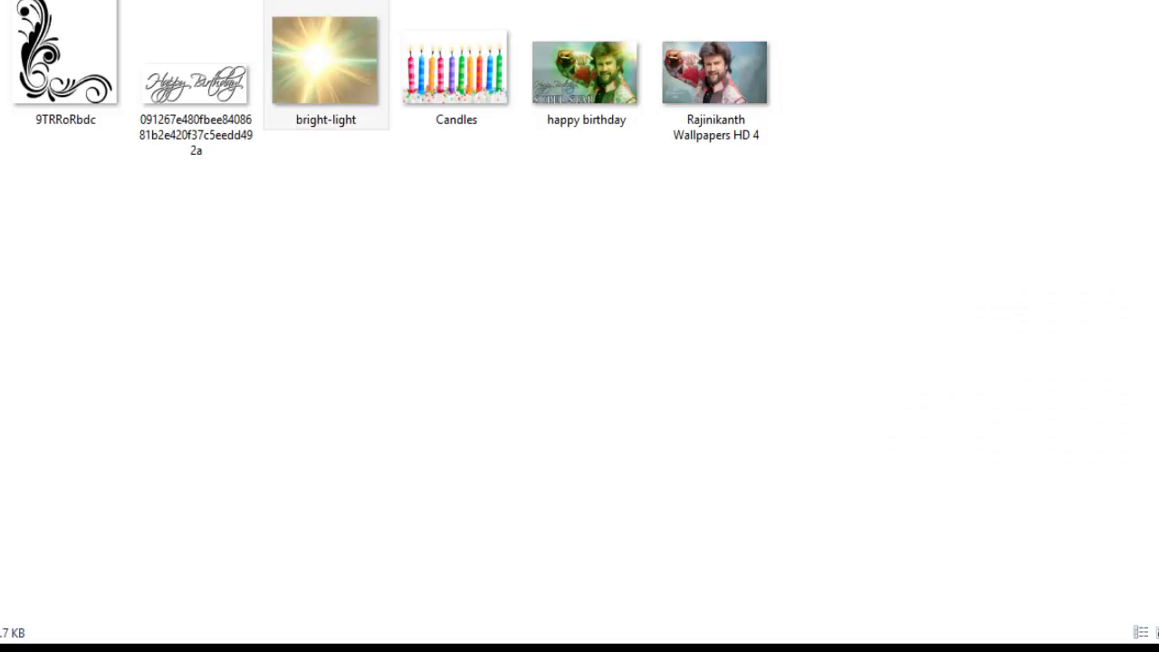
{"action": "left_click", "coordinate": [325, 63]}
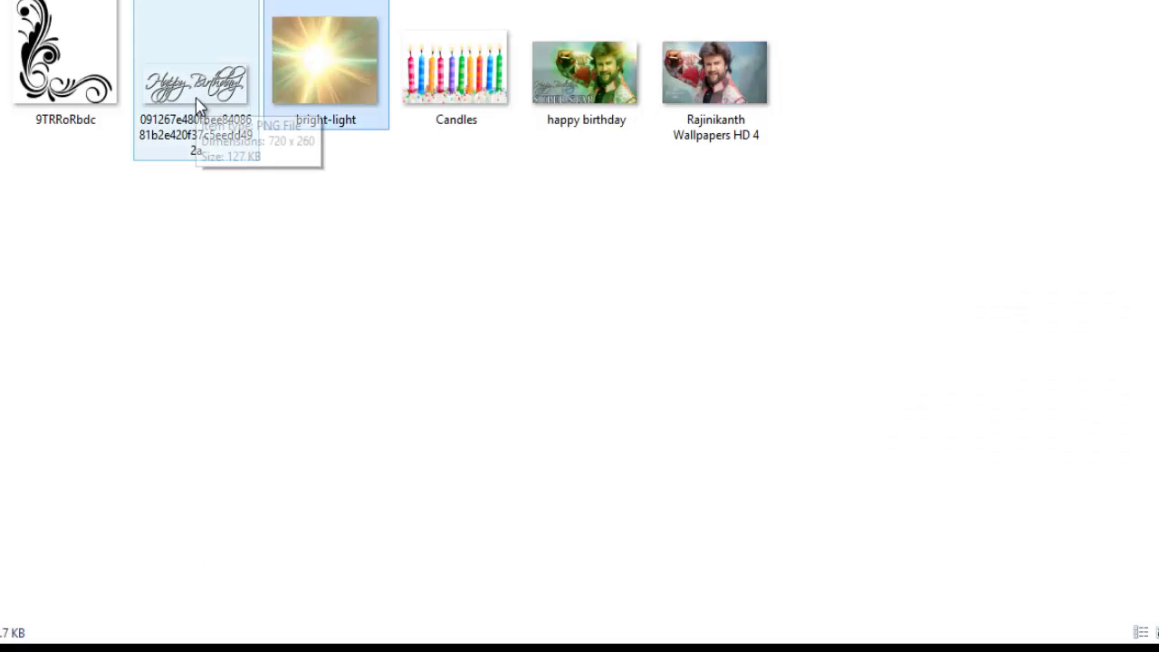
Place the Happy Birthday script PNG, shrunk down into the poster's lower-left area
{"action": "left_click_drag", "start_coordinate": [195, 98], "coordinate": [169, 333]}
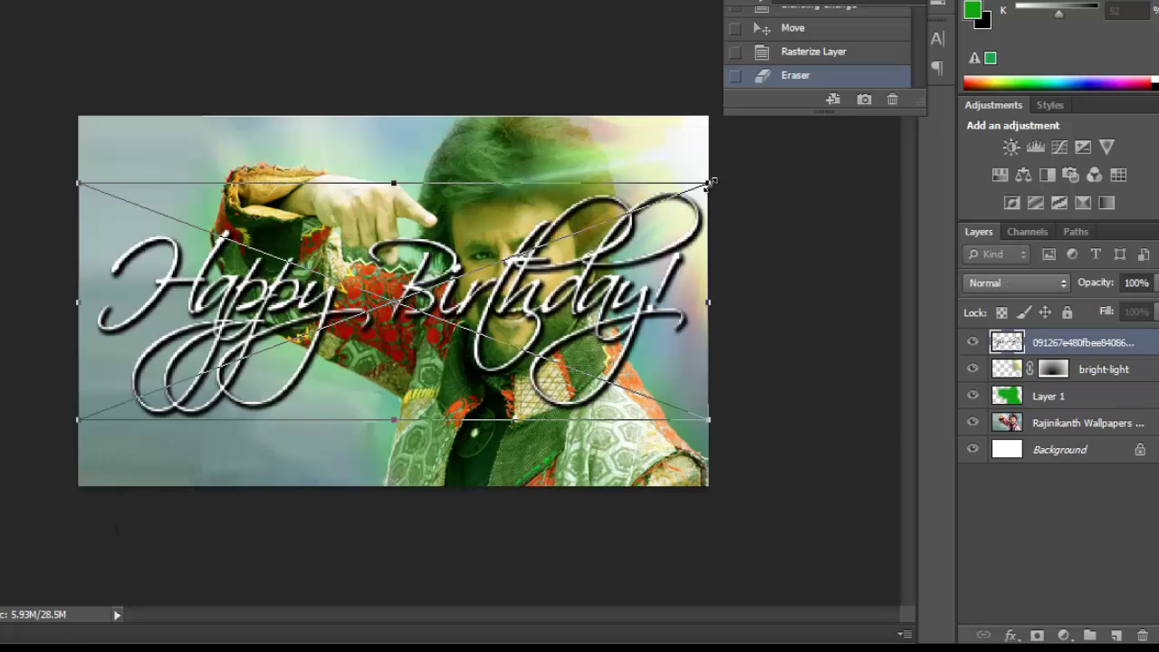
{"action": "left_click_drag", "start_coordinate": [710, 183], "coordinate": [299, 342]}
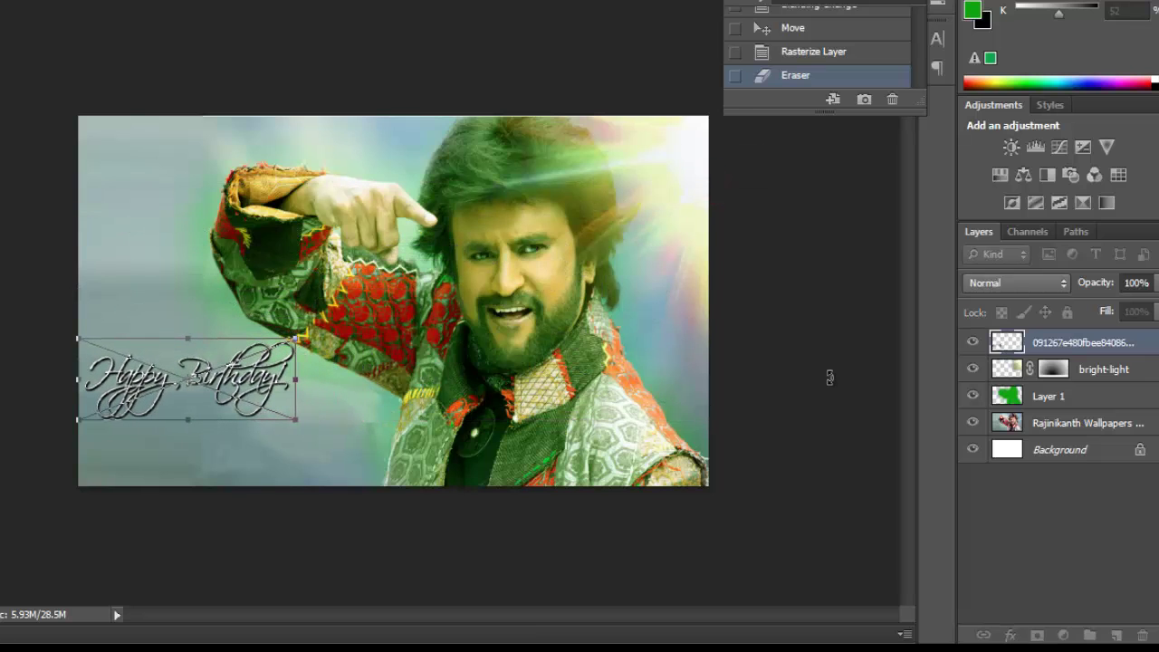
{"action": "key", "text": "Return"}
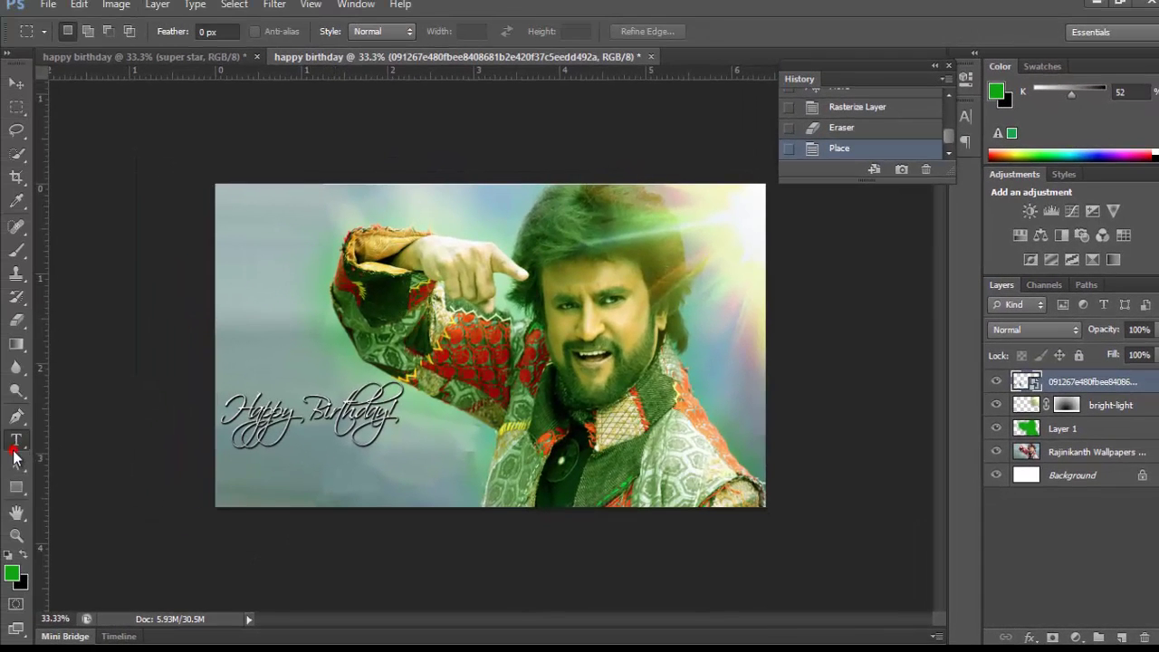
Add a horizontal text layer reading 'SUPER STAR' on the poster
{"action": "left_click", "coordinate": [16, 440]}
{"action": "left_click", "coordinate": [79, 436]}
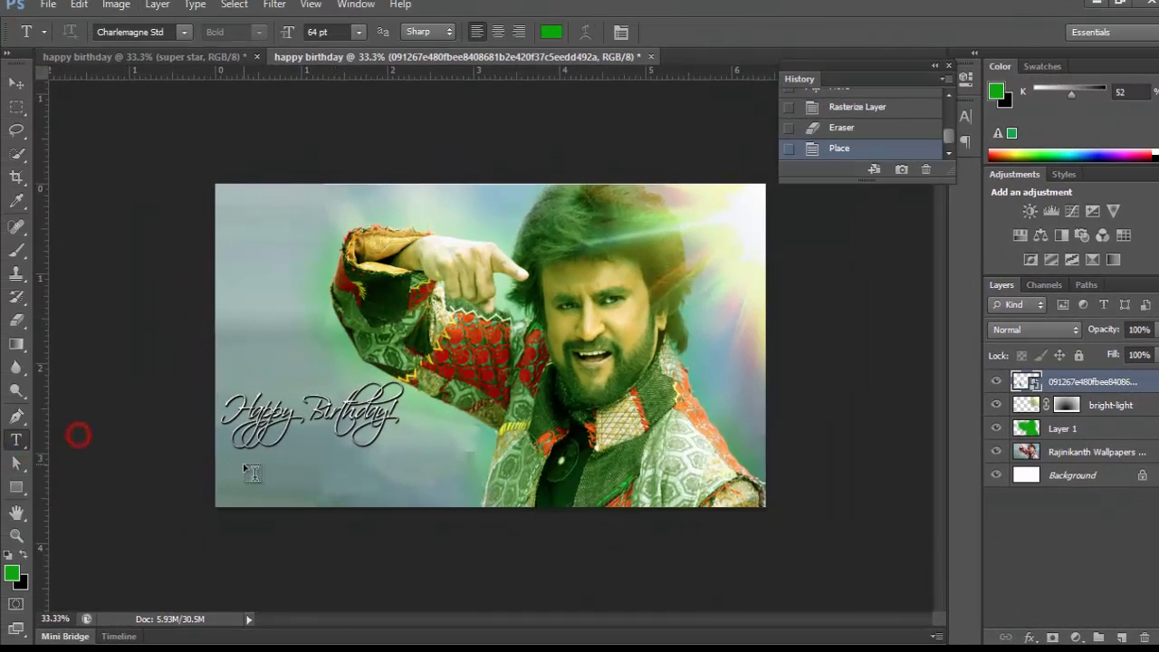
{"action": "left_click", "coordinate": [249, 465]}
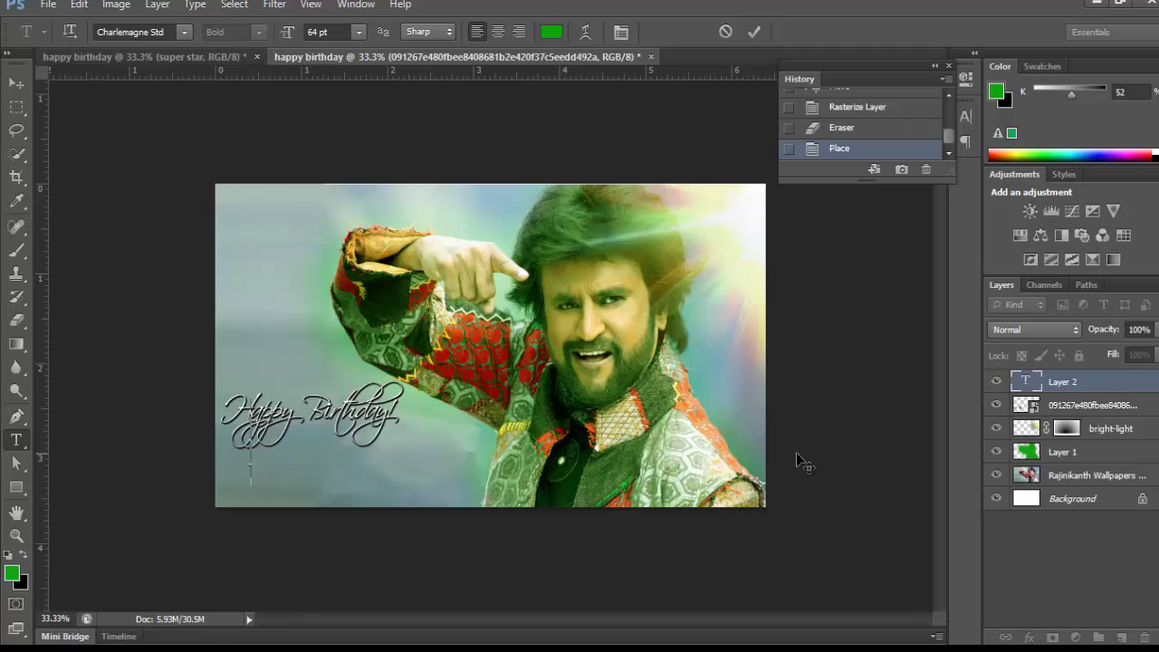
{"action": "type", "text": "SUPER"}
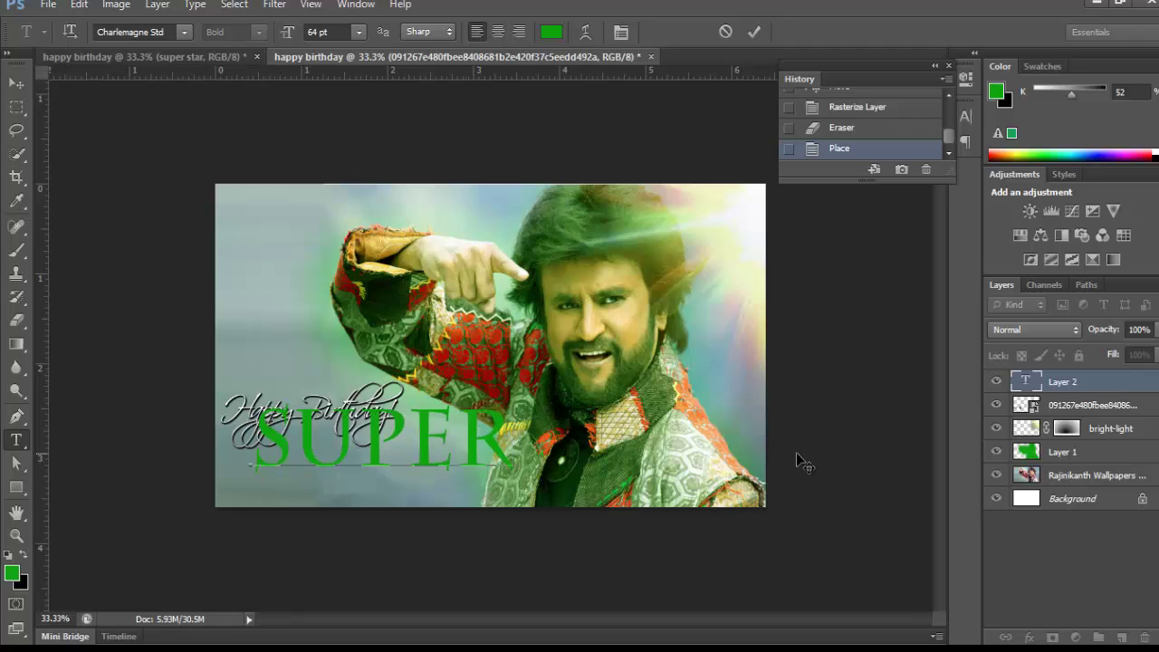
{"action": "type", "text": " STAR"}
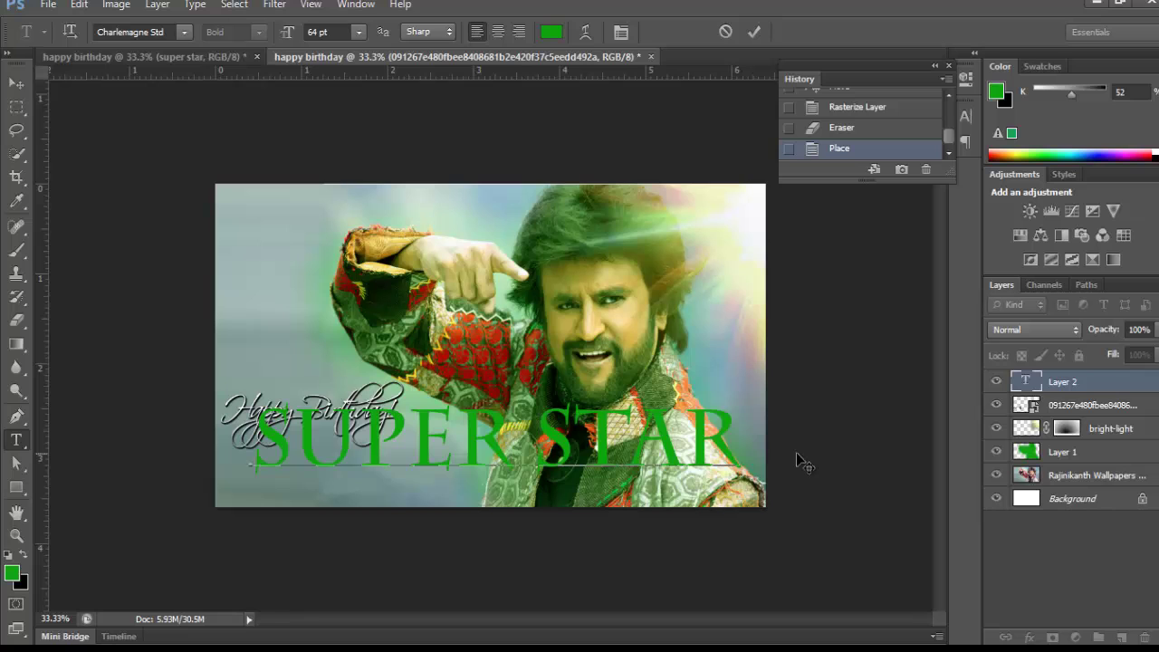
Colour the SUPER STAR text white and move it down-left under the script
{"action": "key", "text": "ctrl+a"}
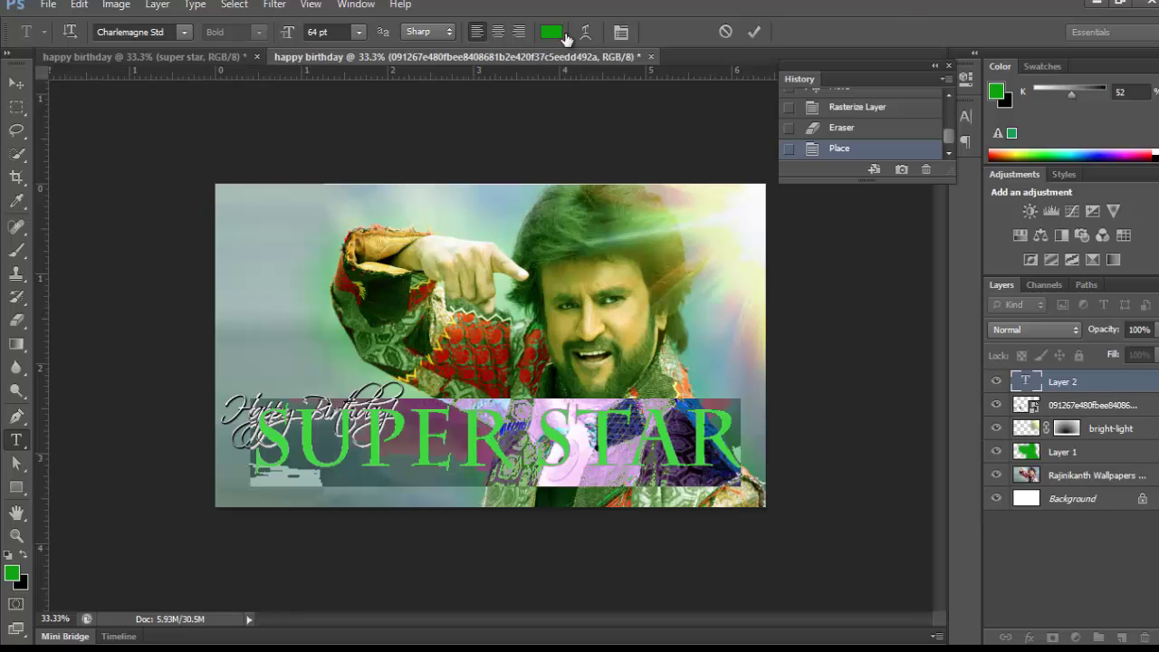
{"action": "left_click", "coordinate": [550, 32]}
{"action": "left_click_drag", "start_coordinate": [595, 240], "coordinate": [520, 164]}
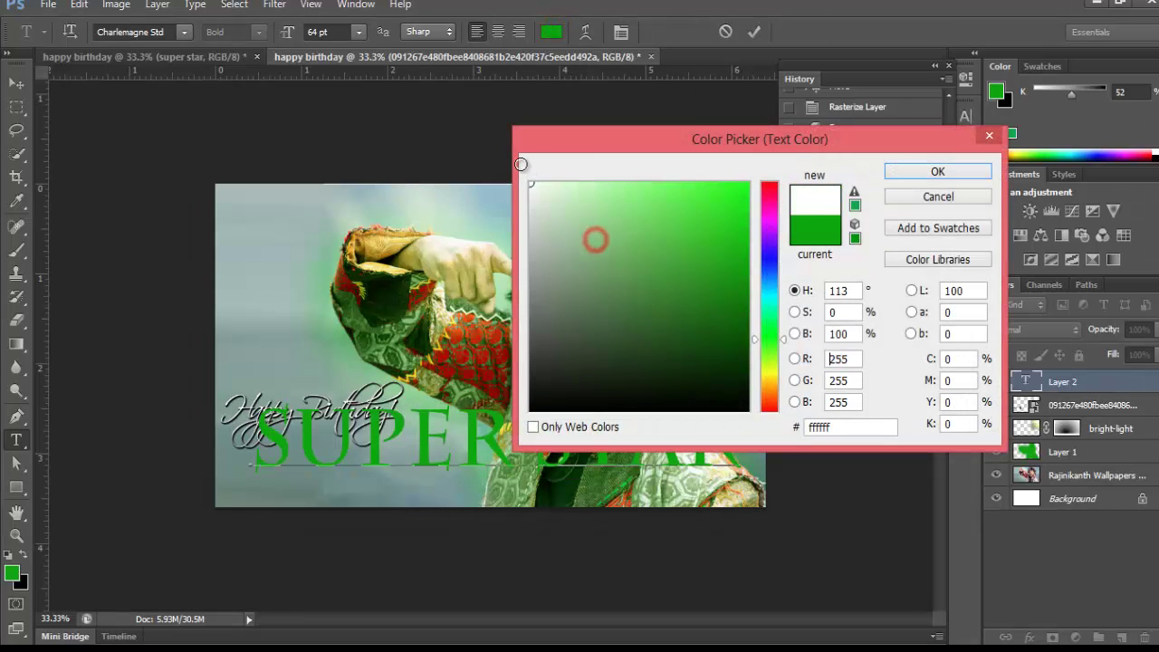
{"action": "left_click", "coordinate": [923, 172]}
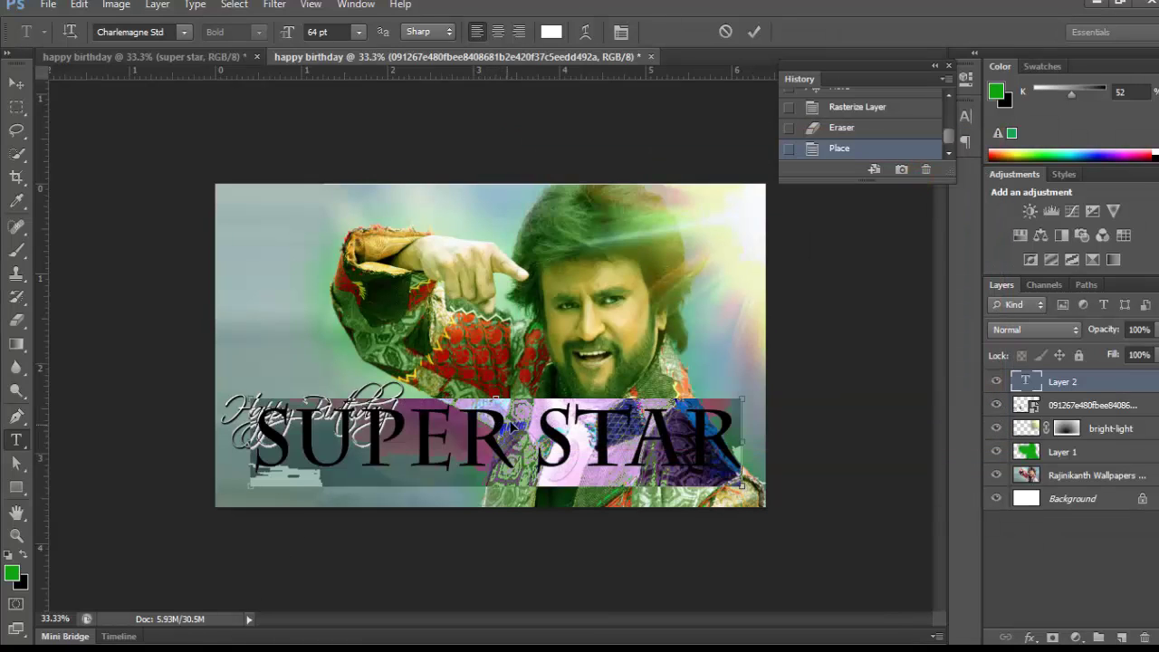
{"action": "left_click_drag", "start_coordinate": [509, 421], "coordinate": [479, 437]}
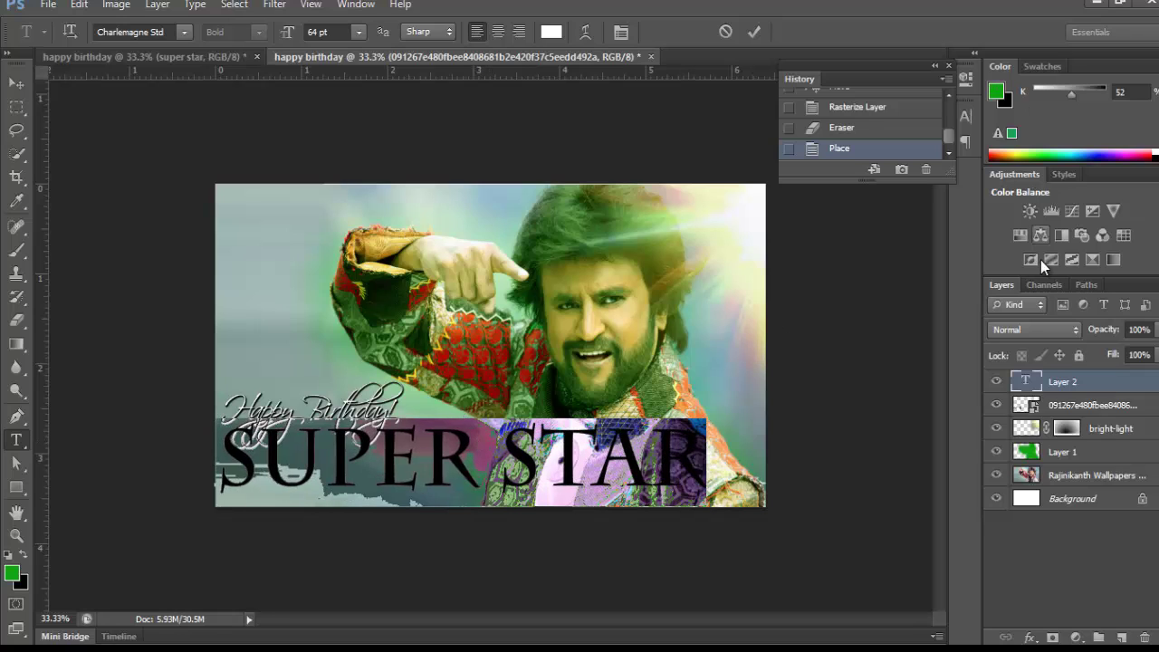
Reduce the SUPER STAR font size to 35 pt and commit the text
{"action": "left_click", "coordinate": [965, 119]}
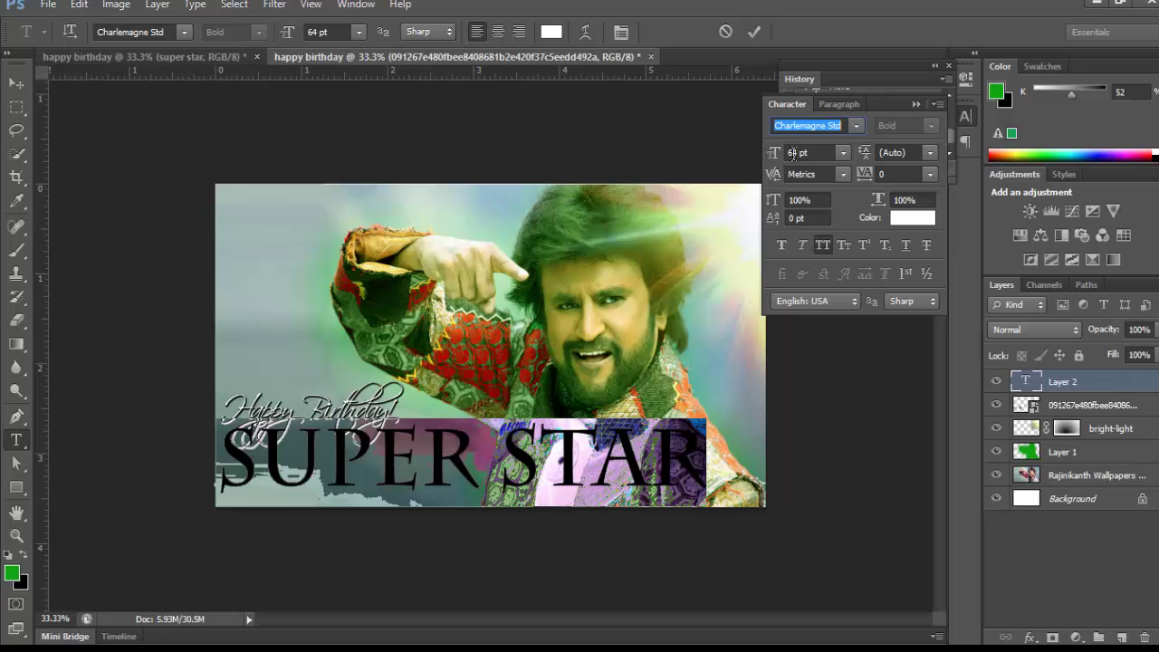
{"action": "left_click_drag", "start_coordinate": [779, 155], "coordinate": [753, 170]}
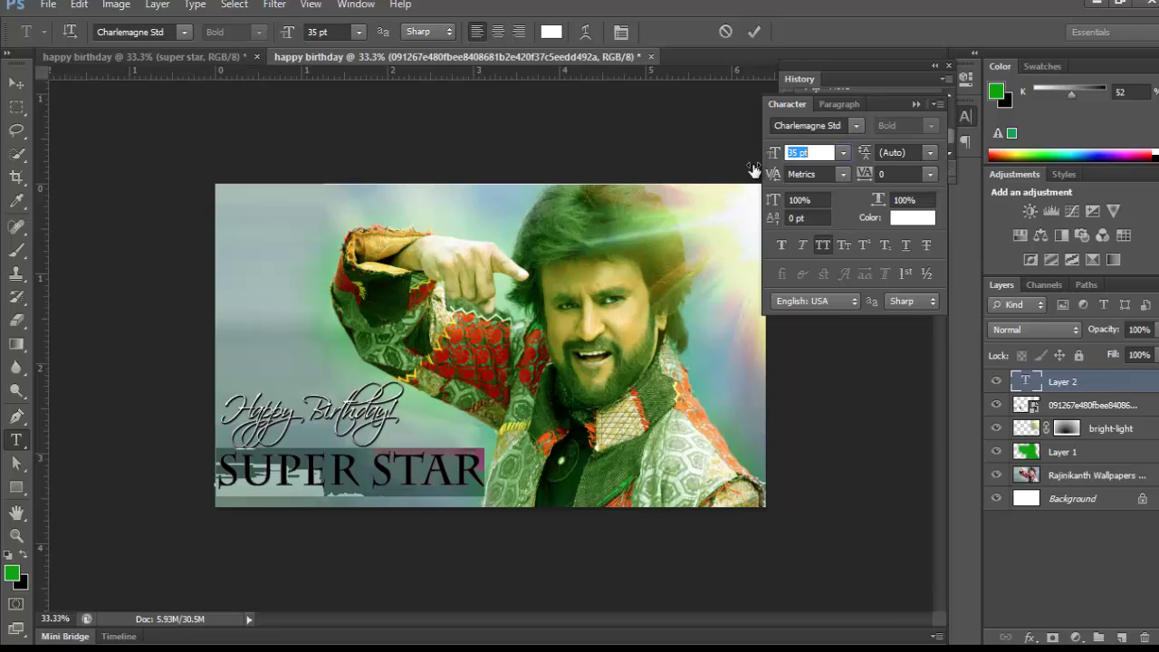
{"action": "left_click_drag", "start_coordinate": [753, 170], "coordinate": [754, 170]}
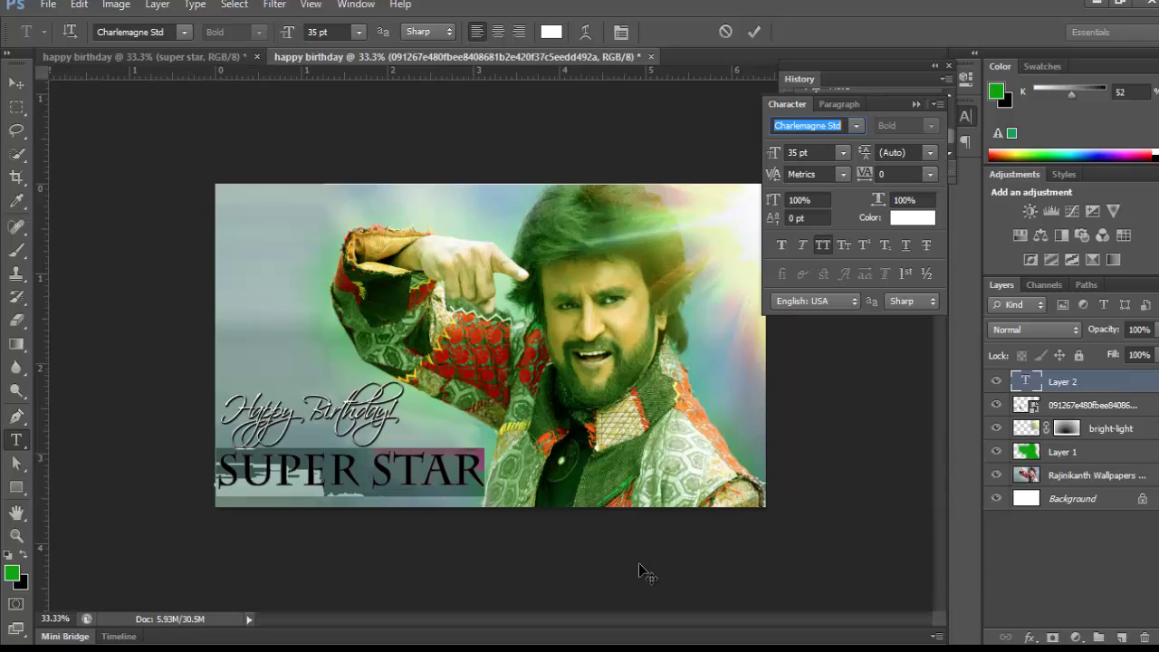
{"action": "left_click", "coordinate": [16, 106]}
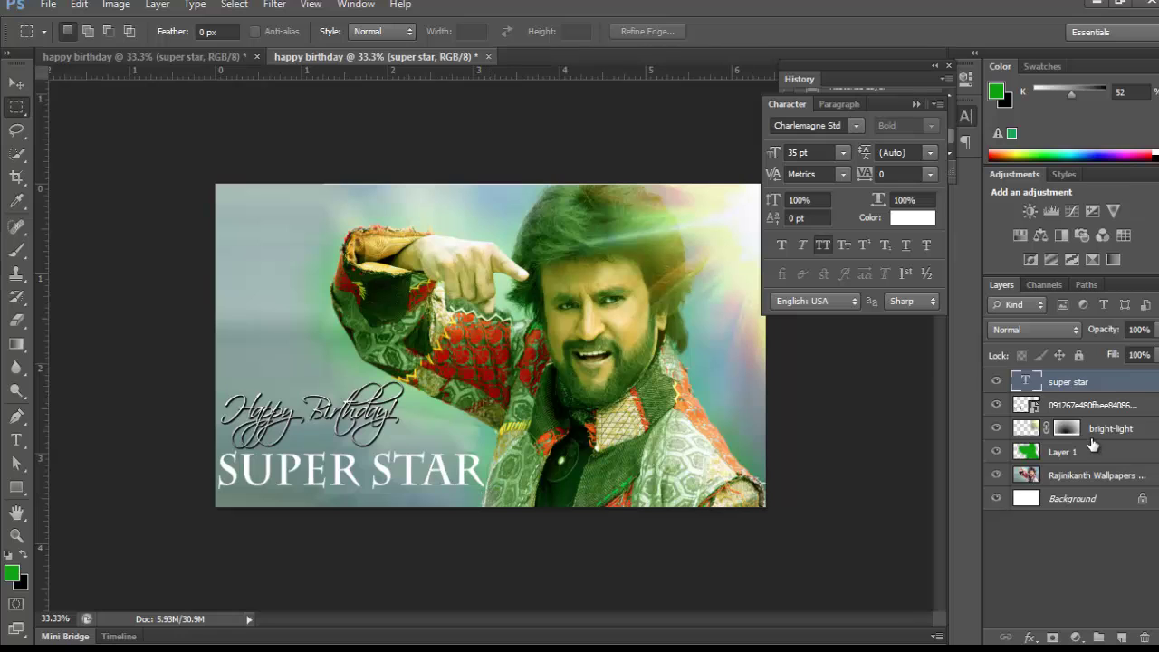
Give the super star layer a 5 px black Stroke effect, then zoom in on the poster
{"action": "double_click", "coordinate": [1140, 387]}
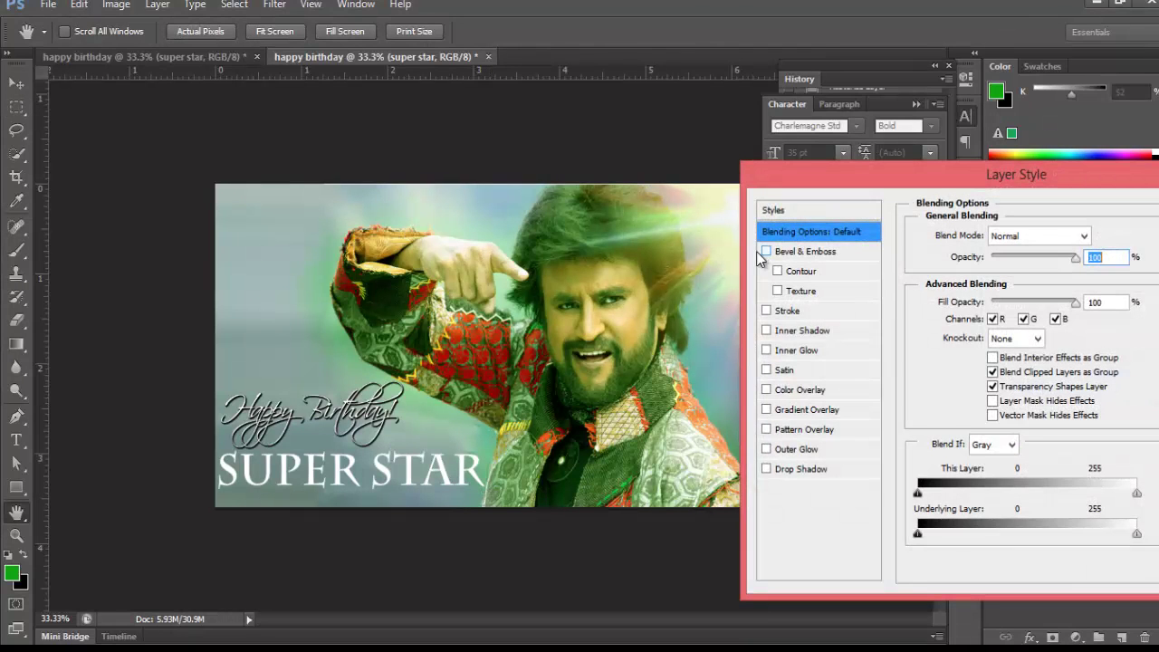
{"action": "left_click", "coordinate": [793, 312]}
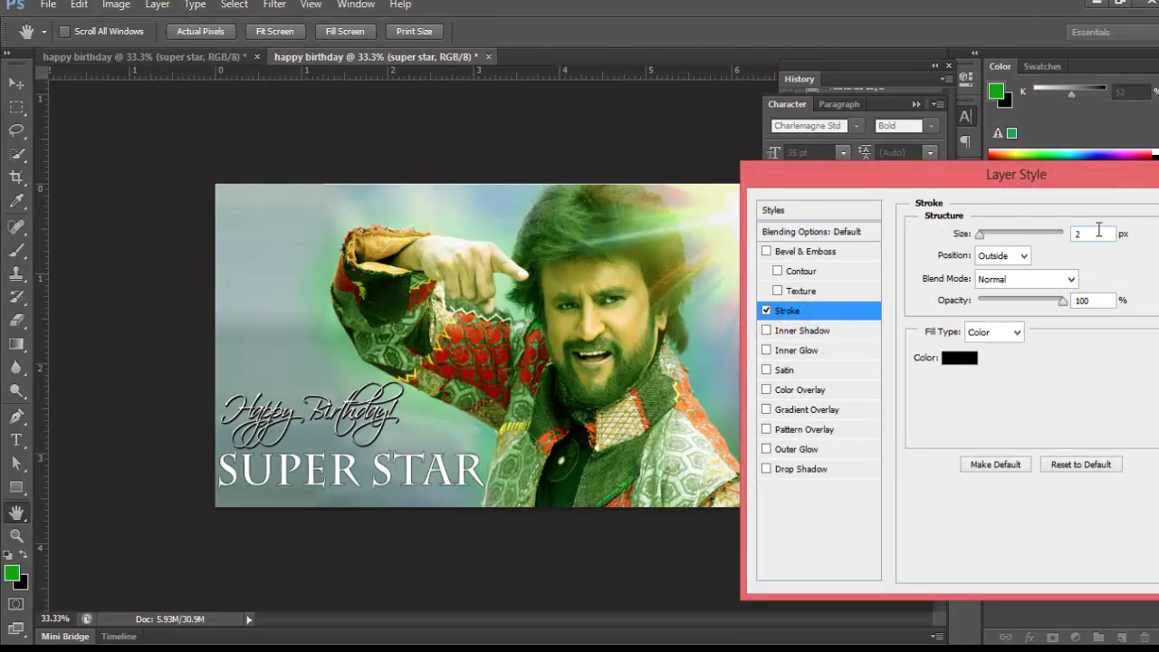
{"action": "double_click", "coordinate": [1091, 233]}
{"action": "type", "text": "5"}
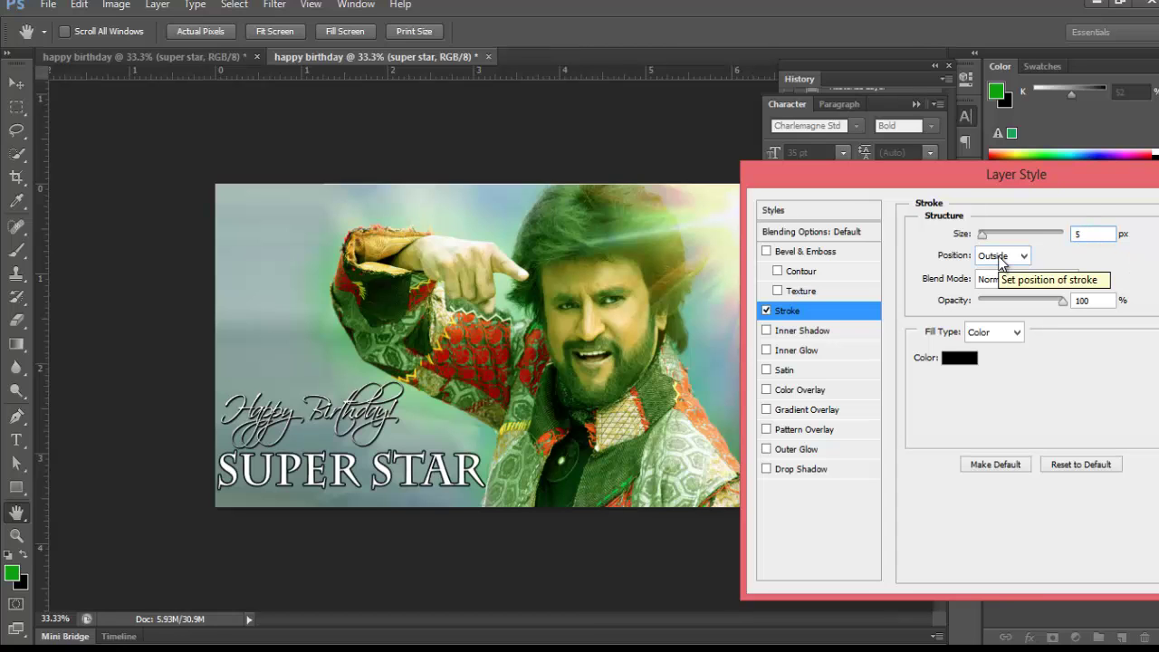
{"action": "key", "text": "Return"}
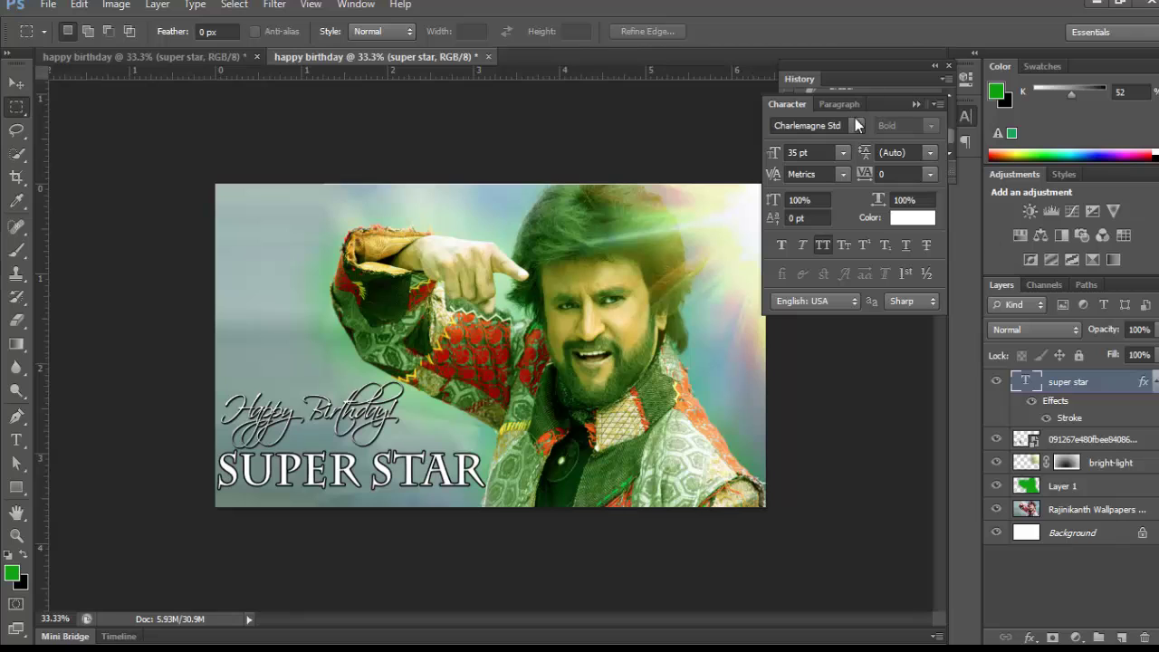
{"action": "left_click", "coordinate": [913, 104]}
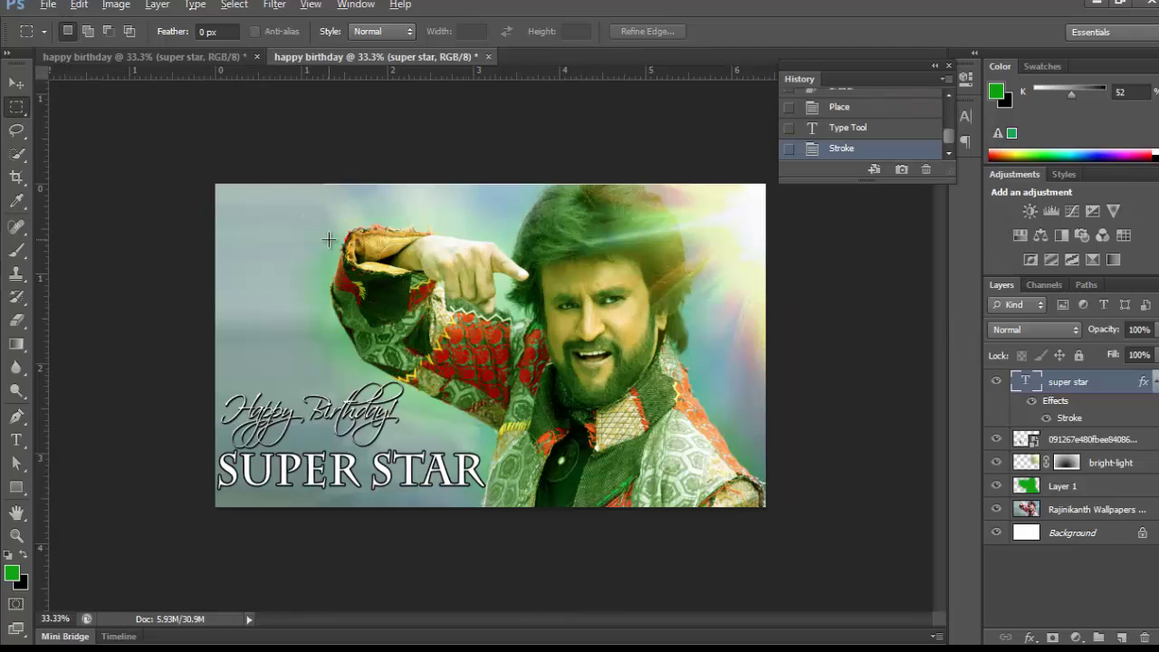
{"action": "key", "text": "ctrl+plus"}
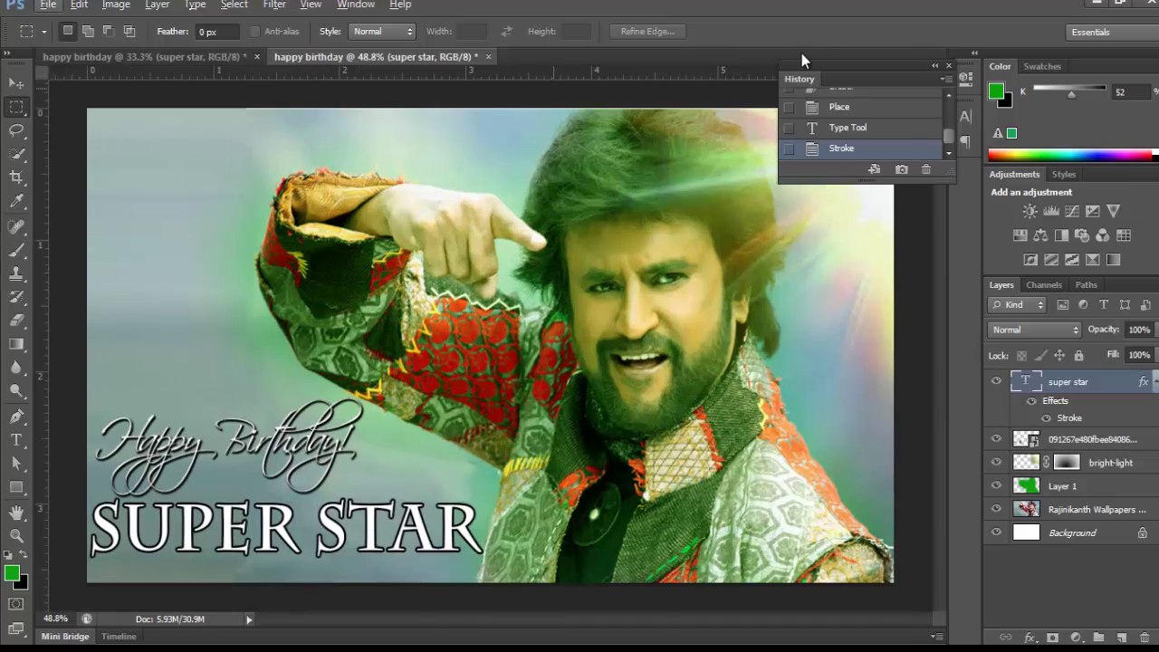